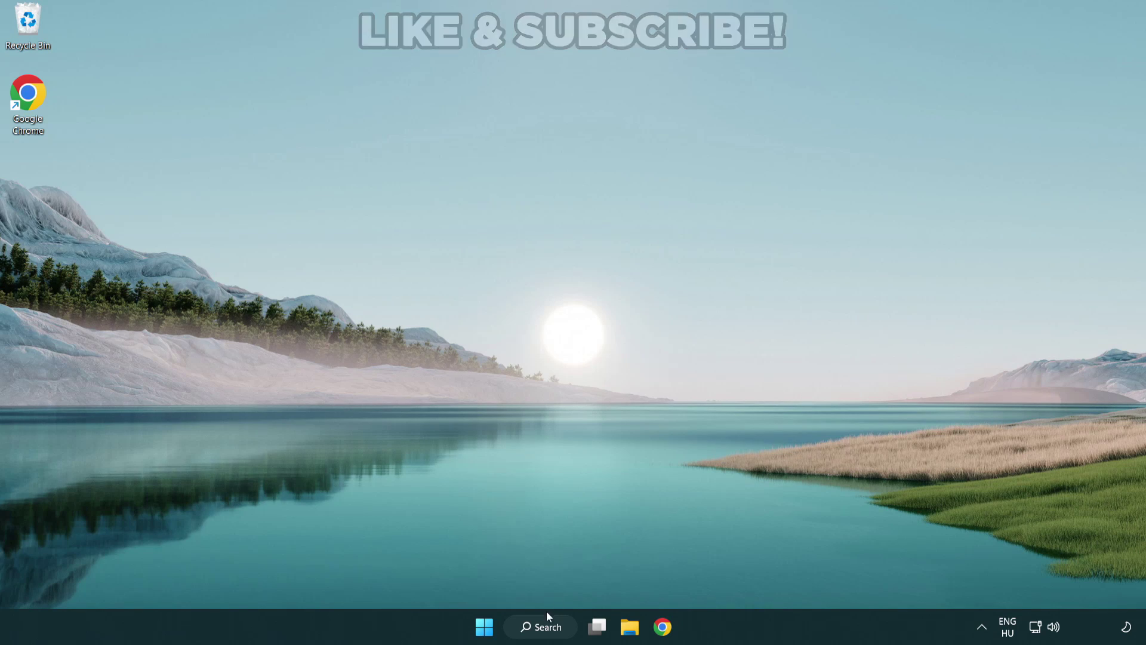
Step: Search for 'device manager' and launch Device Manager from the best match
left_click(548, 631)
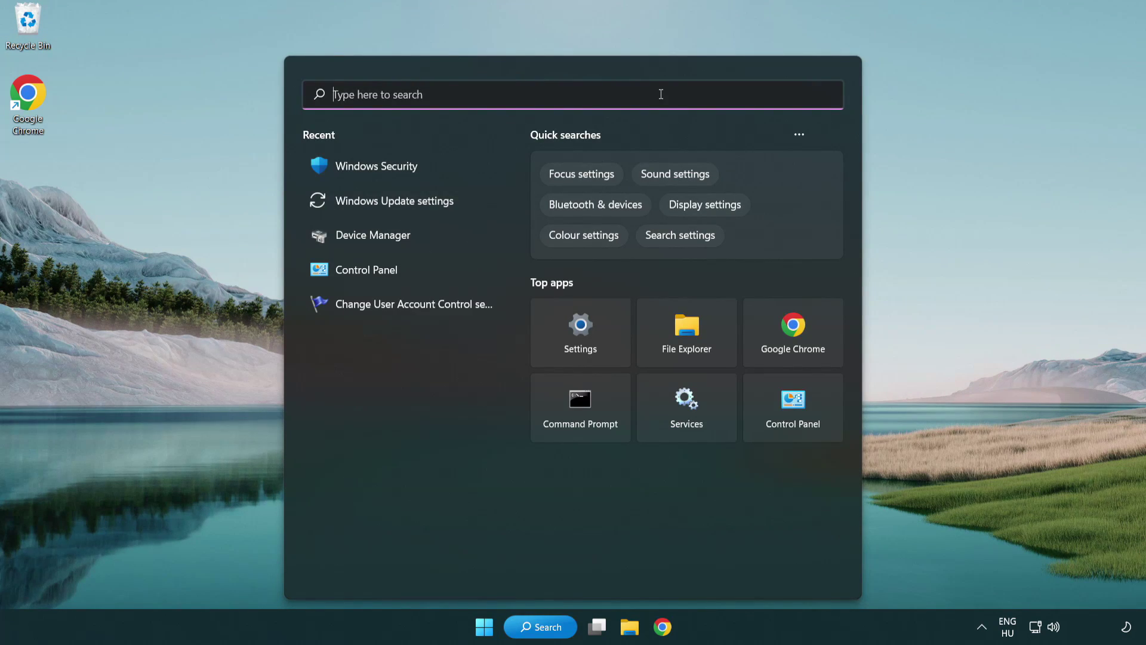
type("device m")
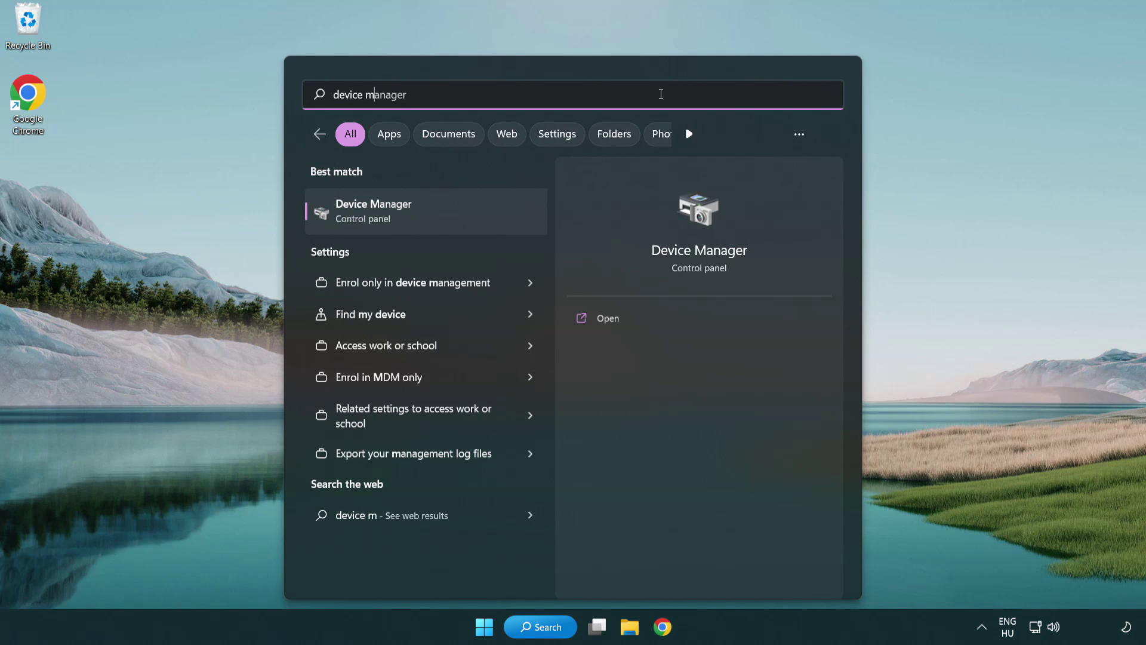
type("anager")
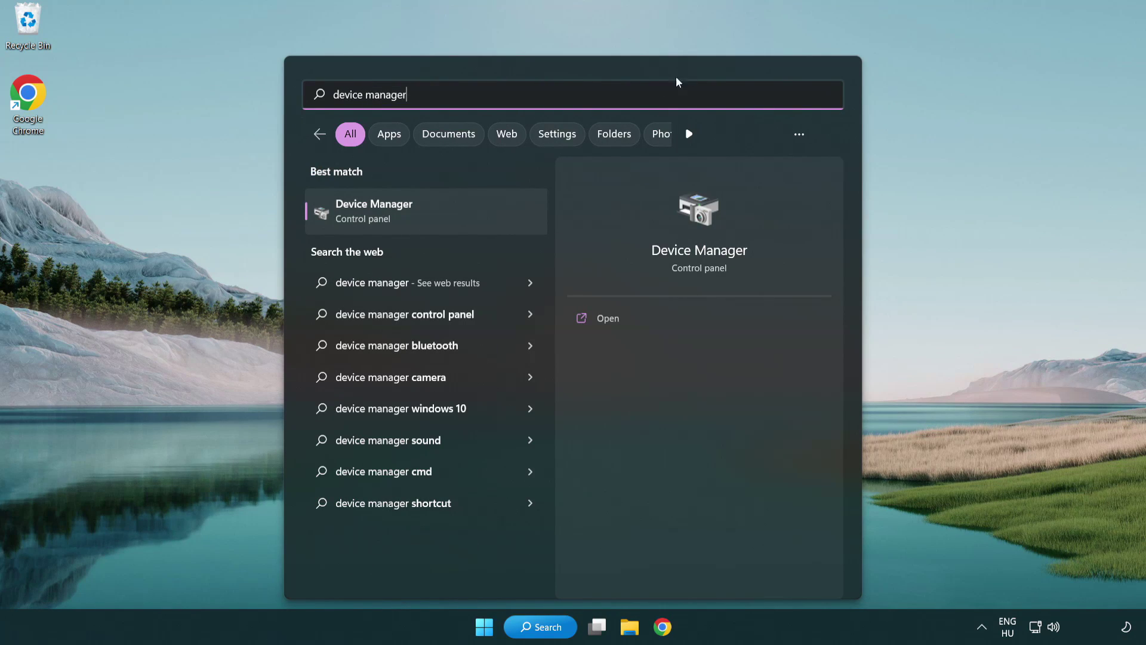
left_click(460, 221)
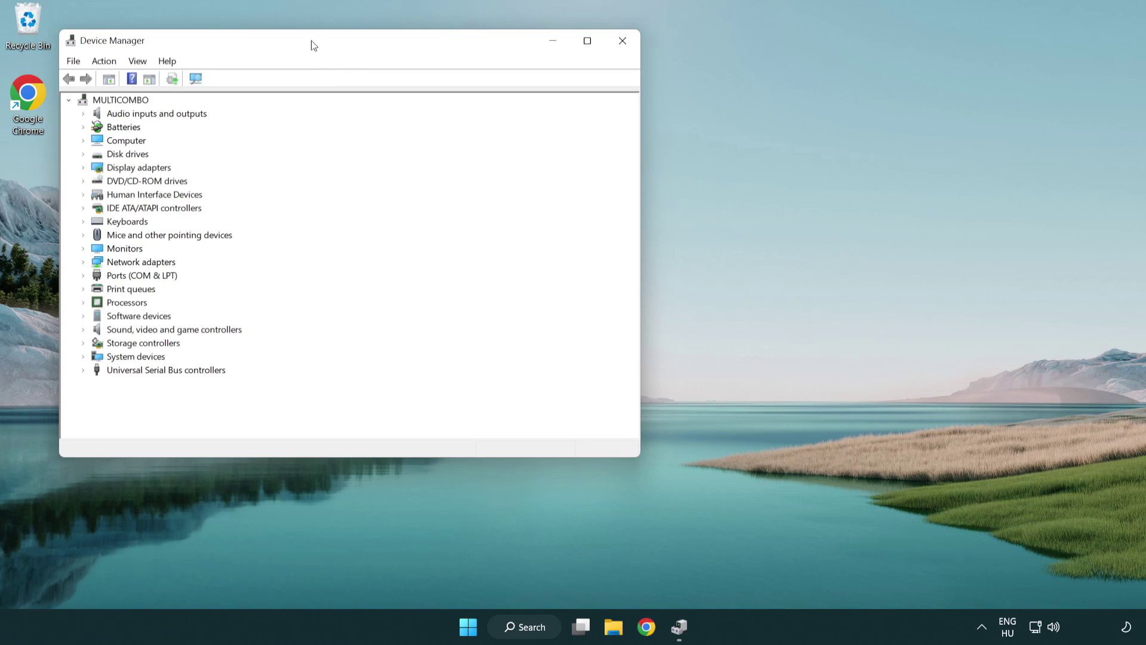
Step: Expand Display adapters and bring up the actions menu for the VMware SVGA 3D adapter
left_click_drag(313, 45, 504, 115)
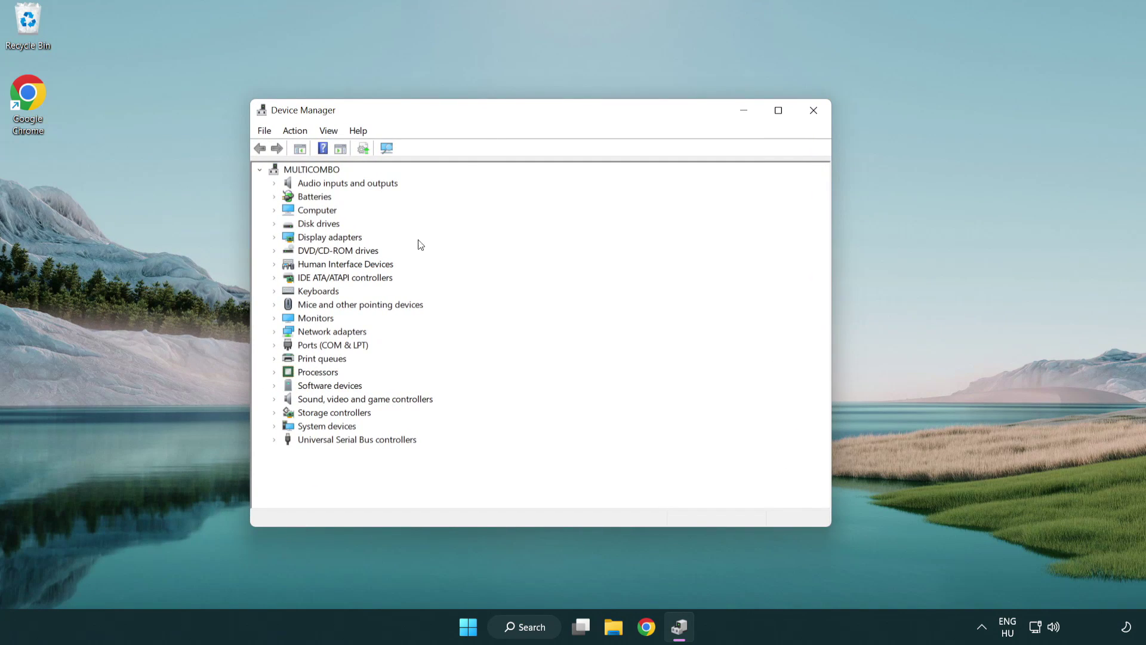
left_click(304, 238)
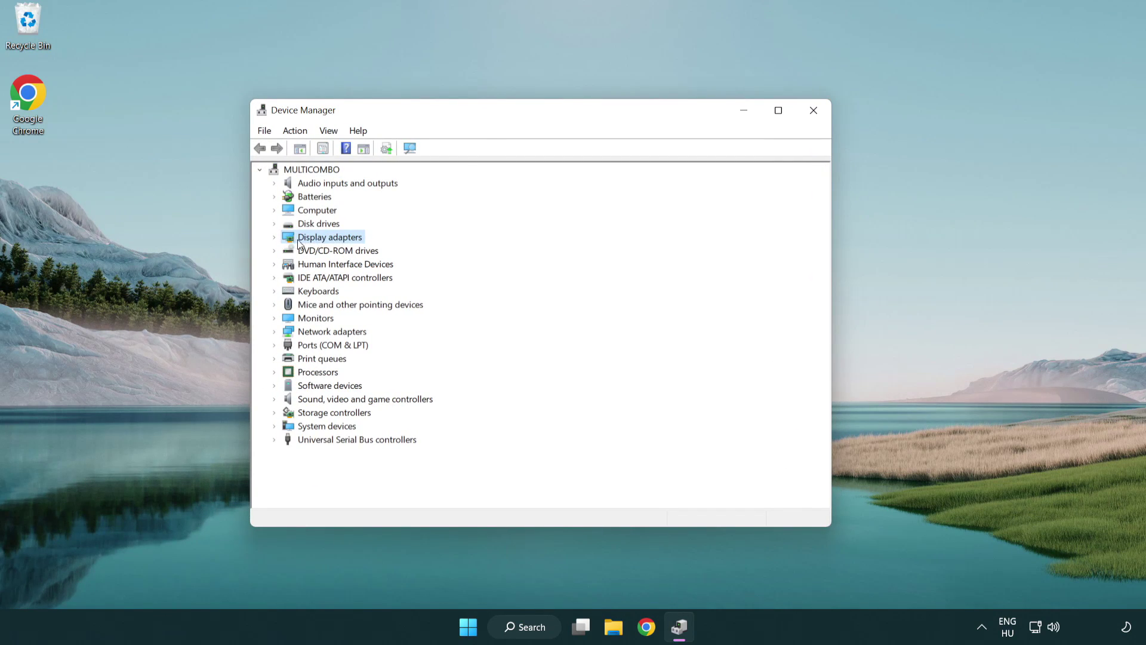
left_click(275, 237)
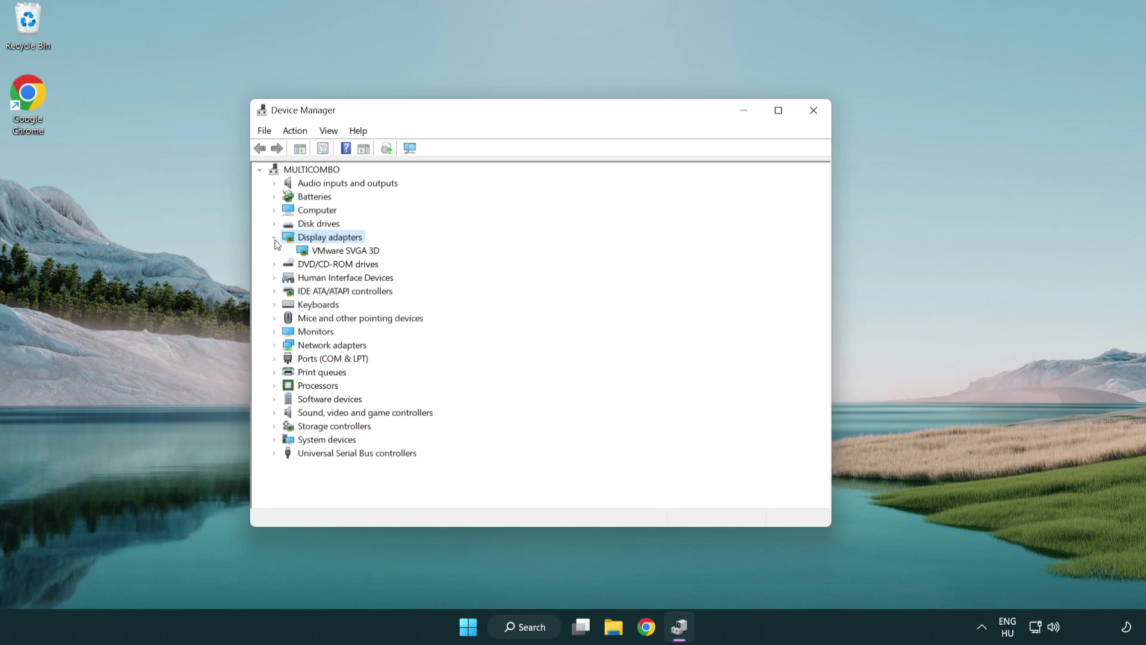
left_click(339, 251)
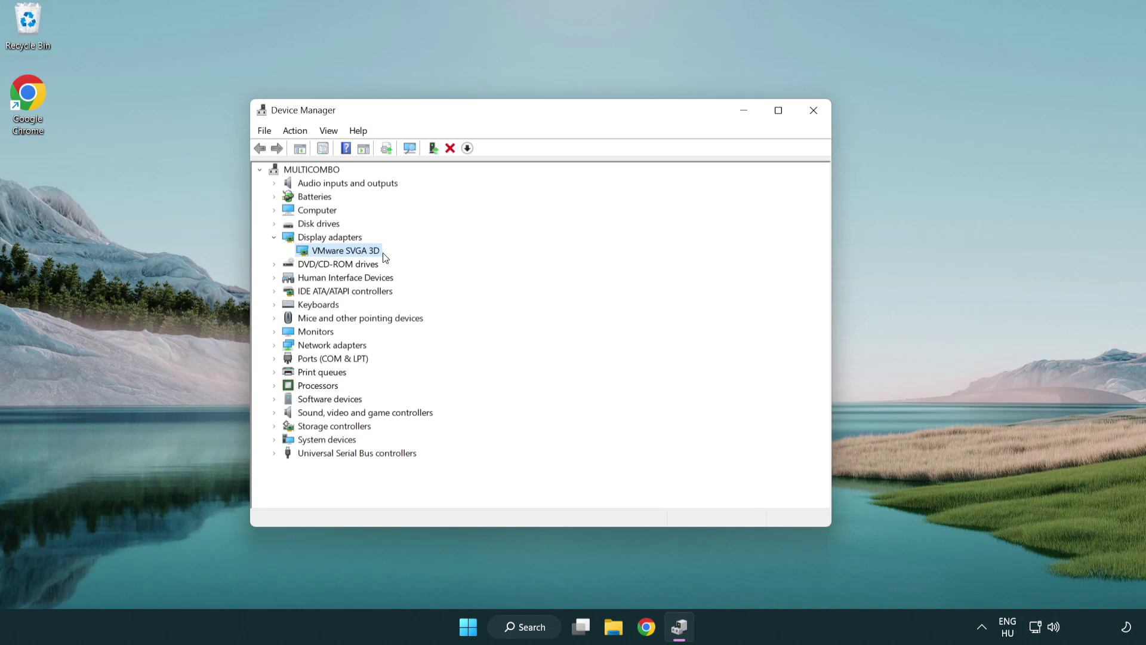
right_click(341, 253)
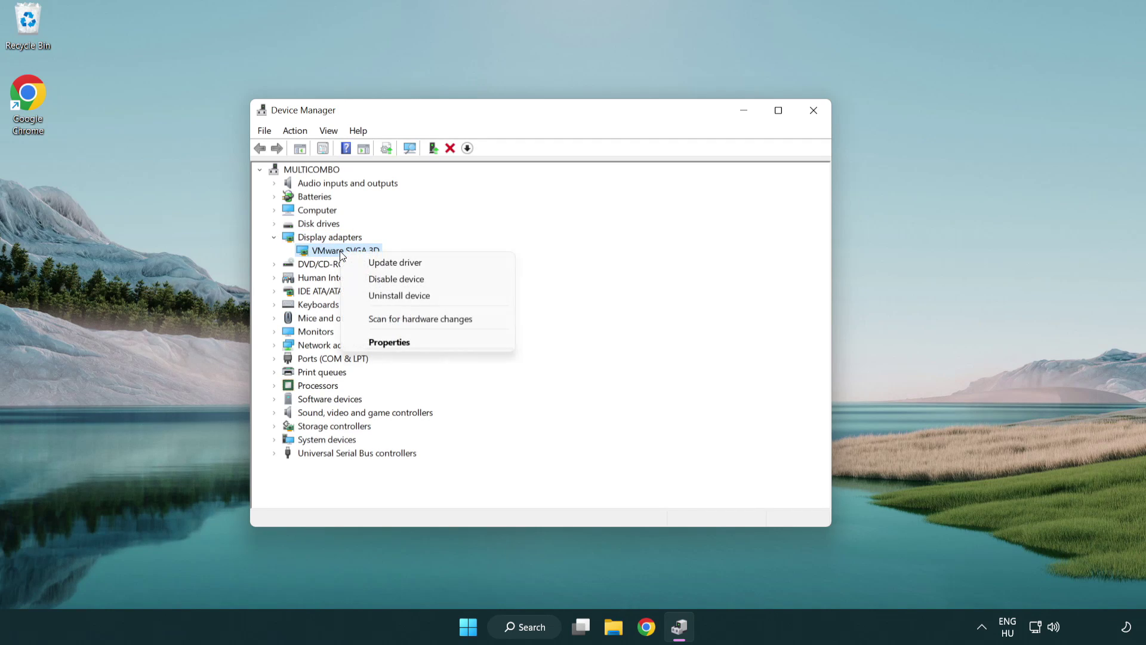
Step: Auto-search for a newer VMware SVGA 3D driver, confirm the best is installed, and close Device Manager
left_click(452, 264)
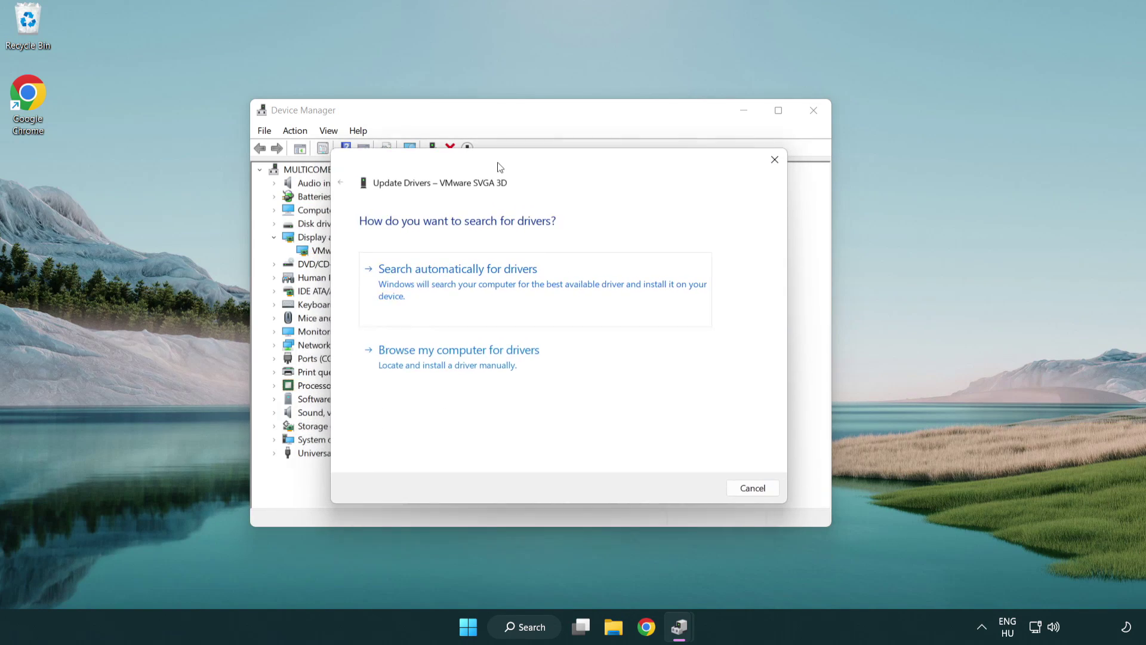
left_click_drag(472, 178, 495, 171)
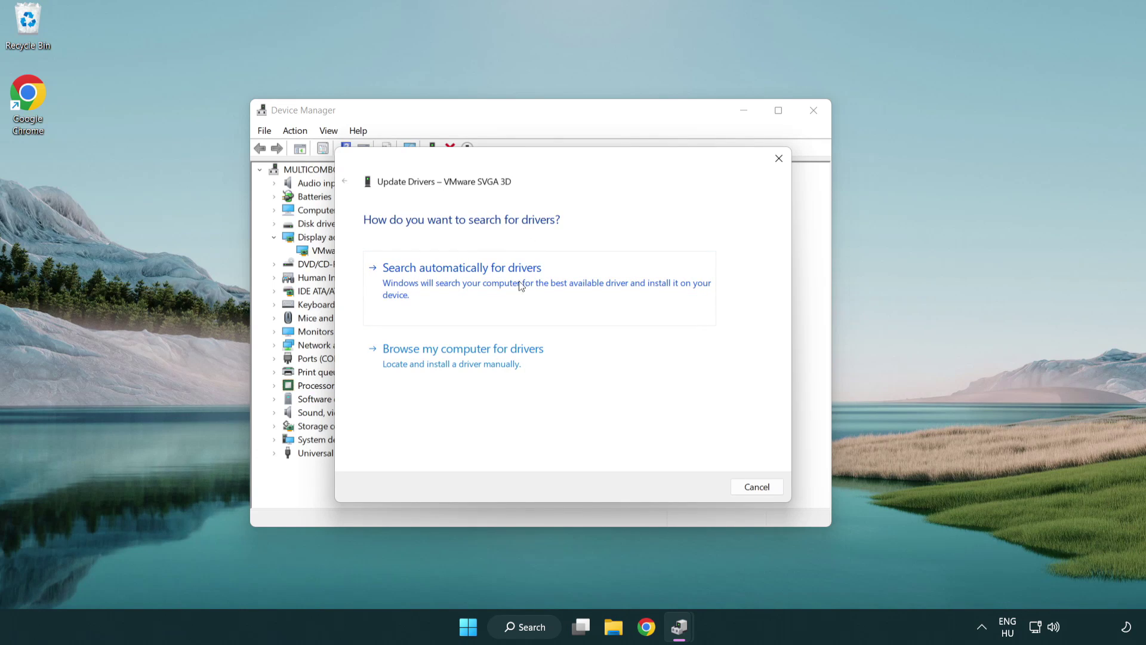
left_click(504, 278)
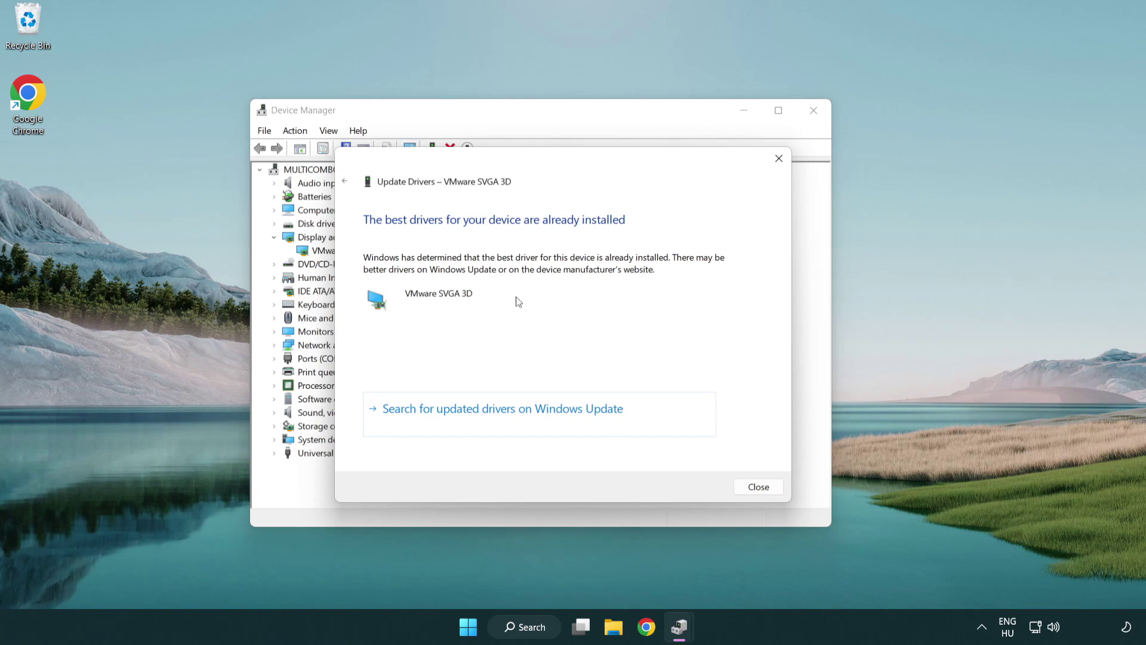
left_click(760, 489)
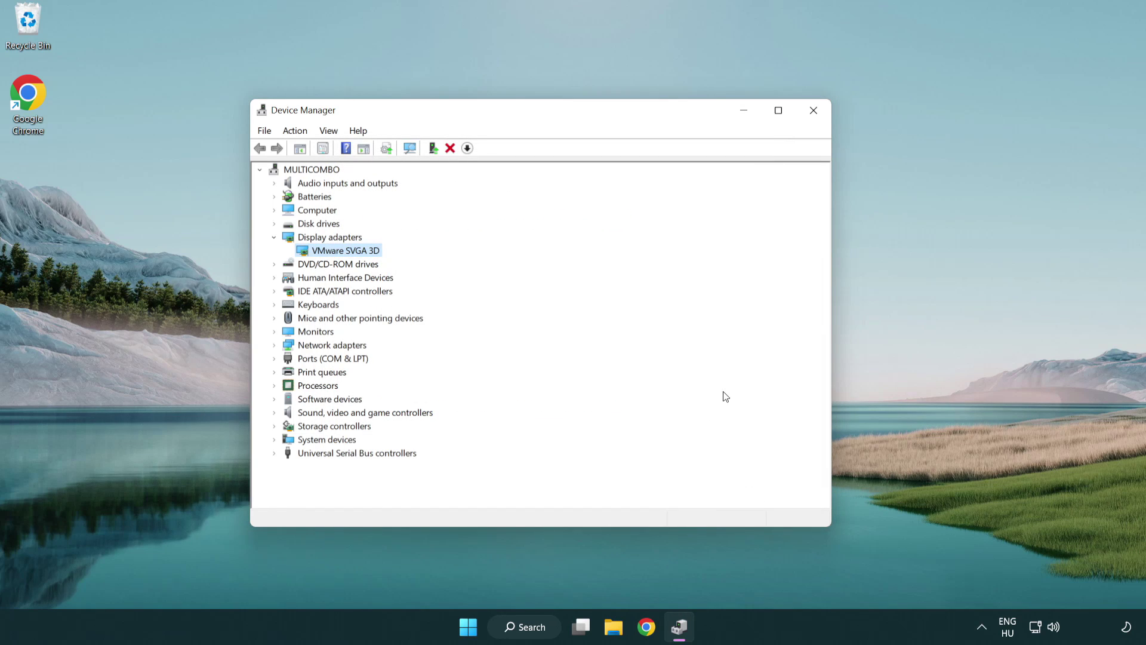
left_click(817, 114)
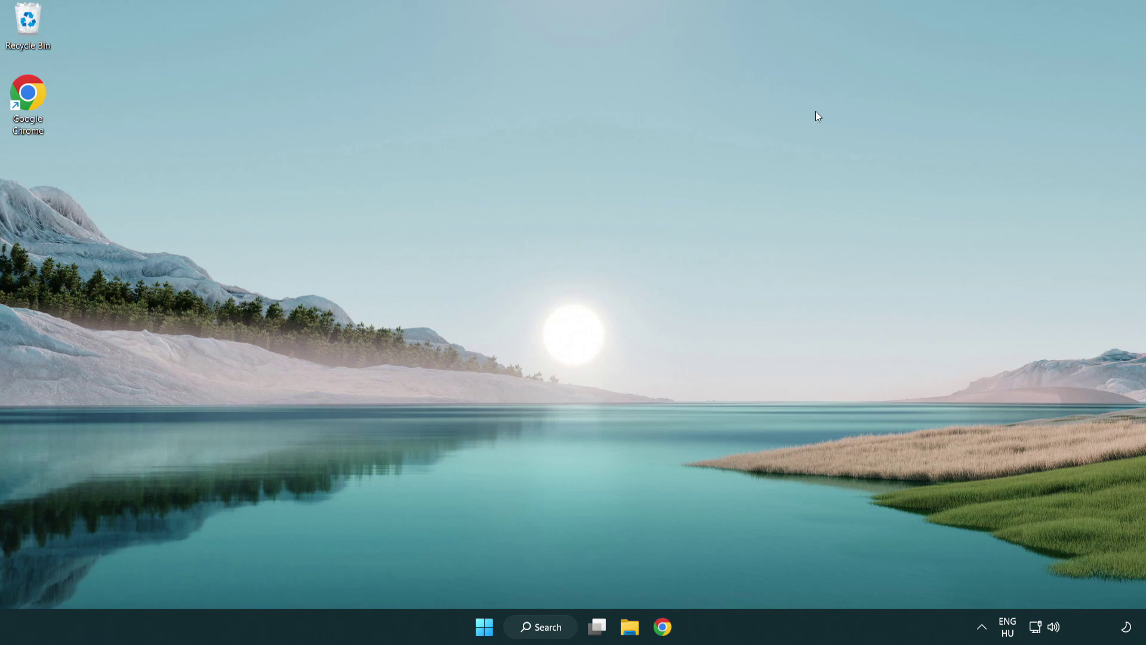
Step: Search 'update' and open the Windows Update settings page
left_click(543, 626)
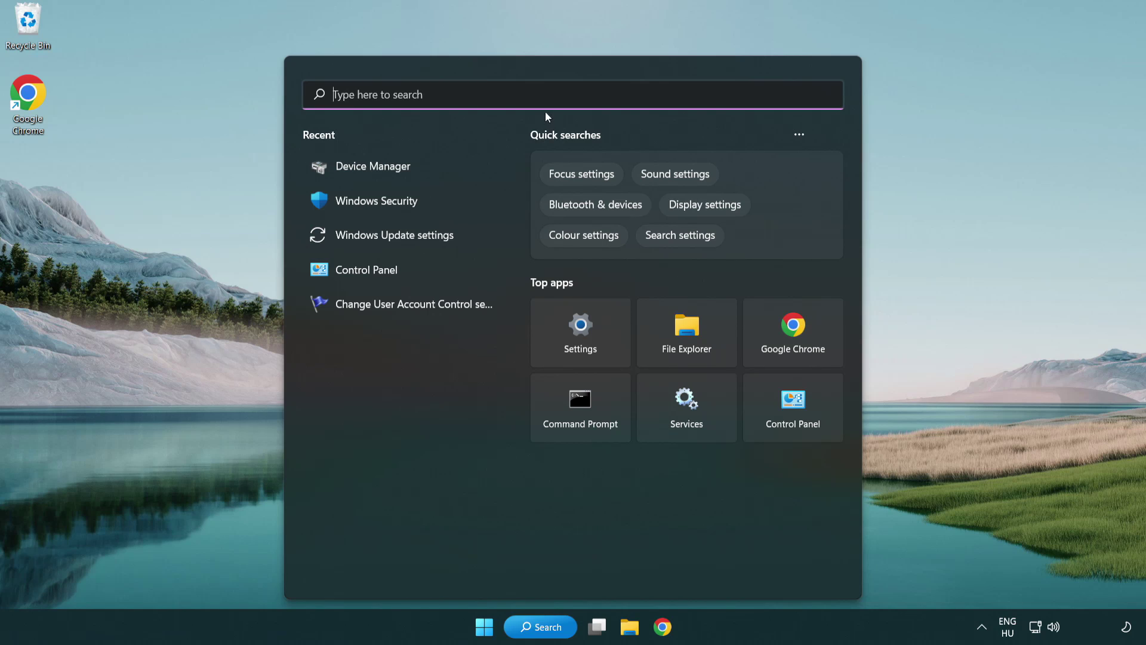
type("u")
type("pdate")
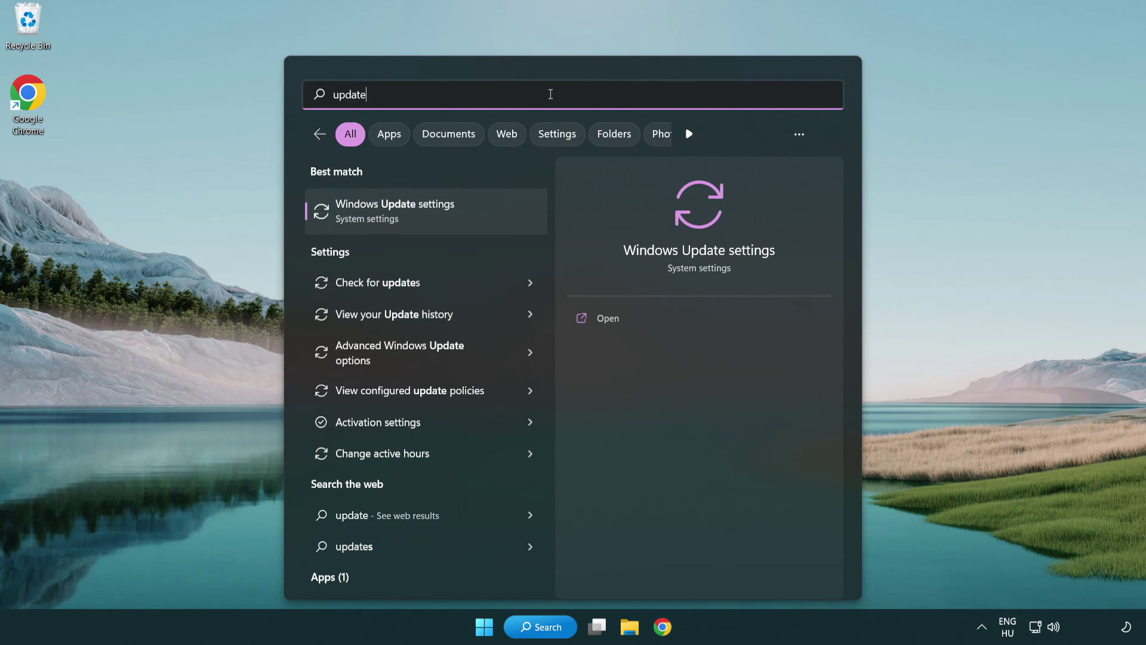
left_click(447, 220)
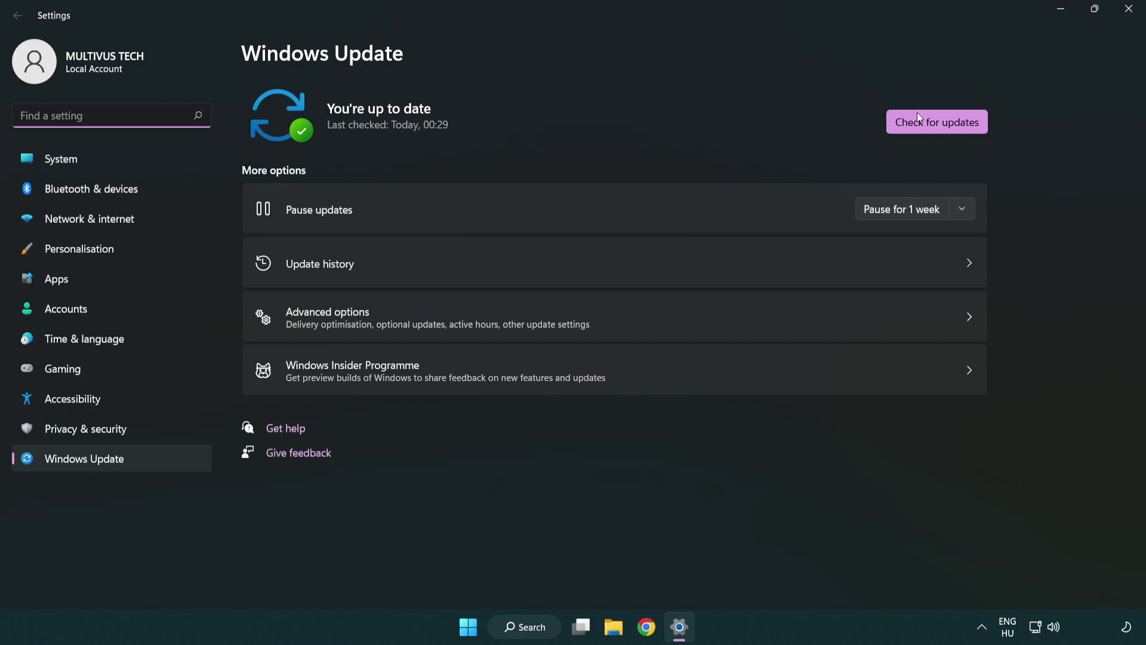
Step: Run a Windows Update check, which reports up to date, and close Settings
left_click(960, 128)
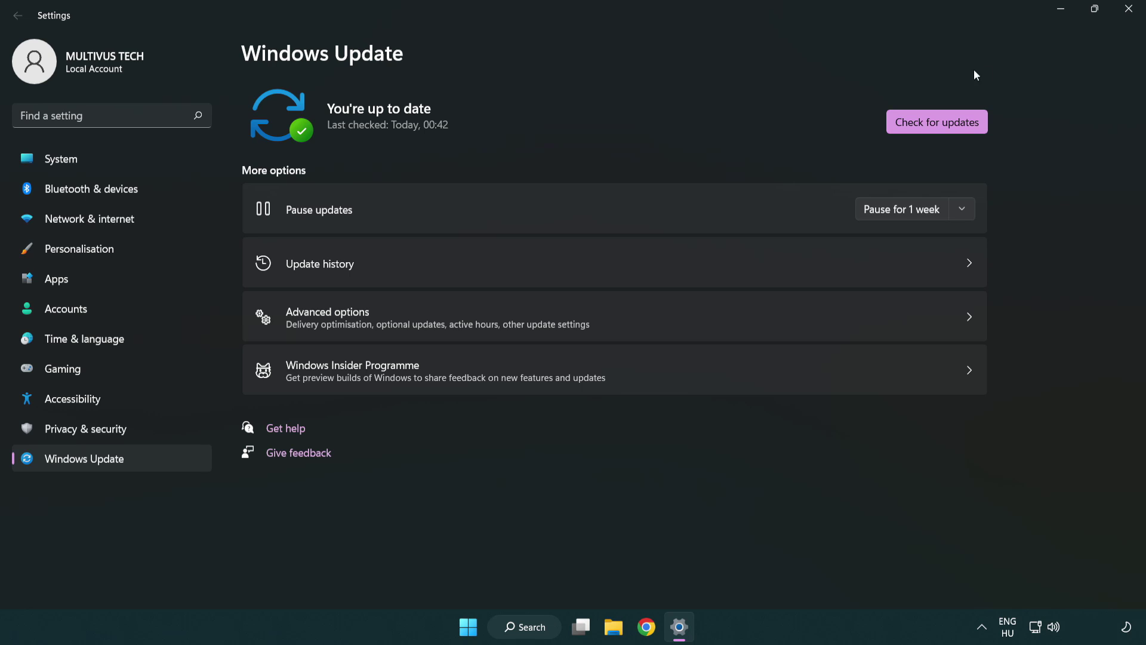
left_click(1124, 18)
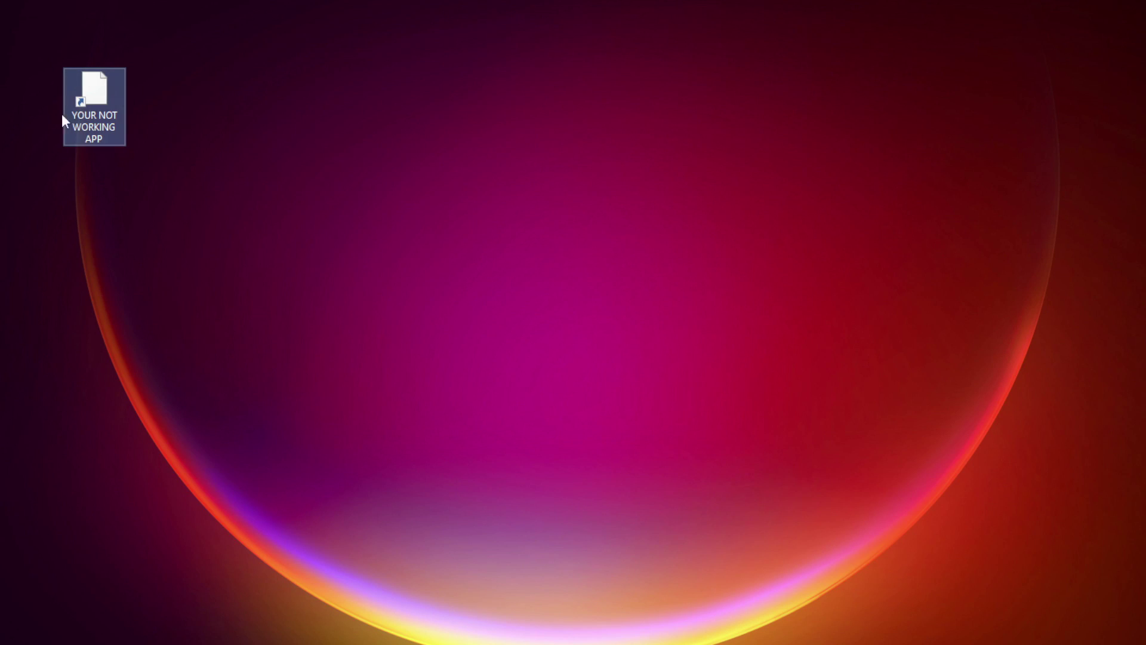
Step: Show the Compatibility tab of the YOUR NOT WORKING APP shortcut's Properties
right_click(94, 87)
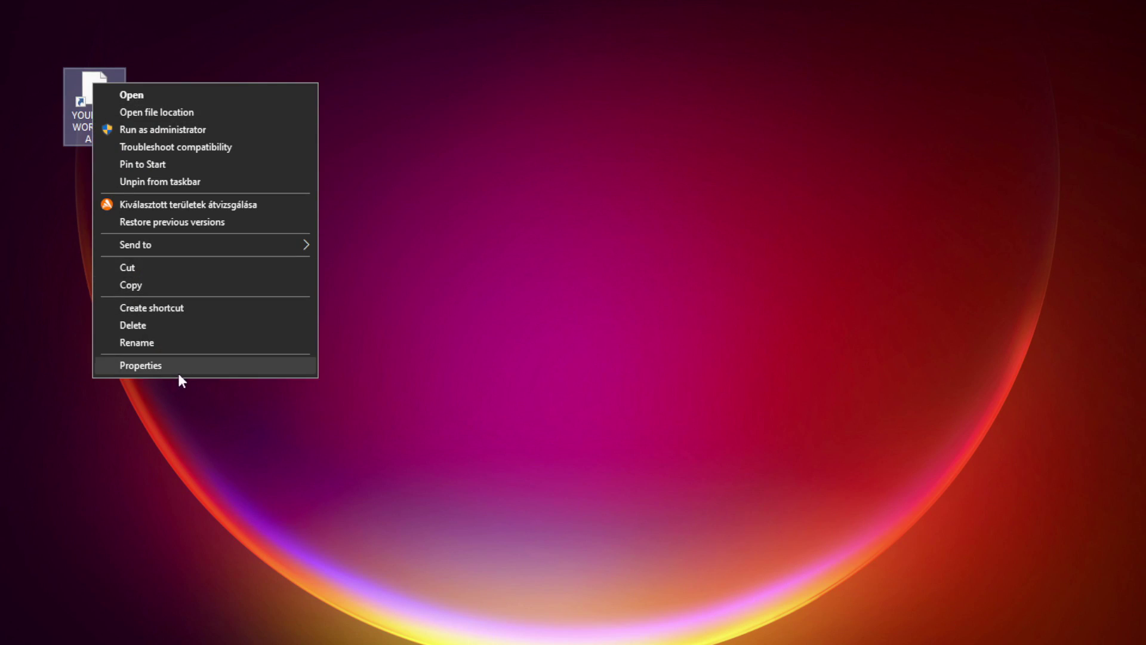
left_click(229, 366)
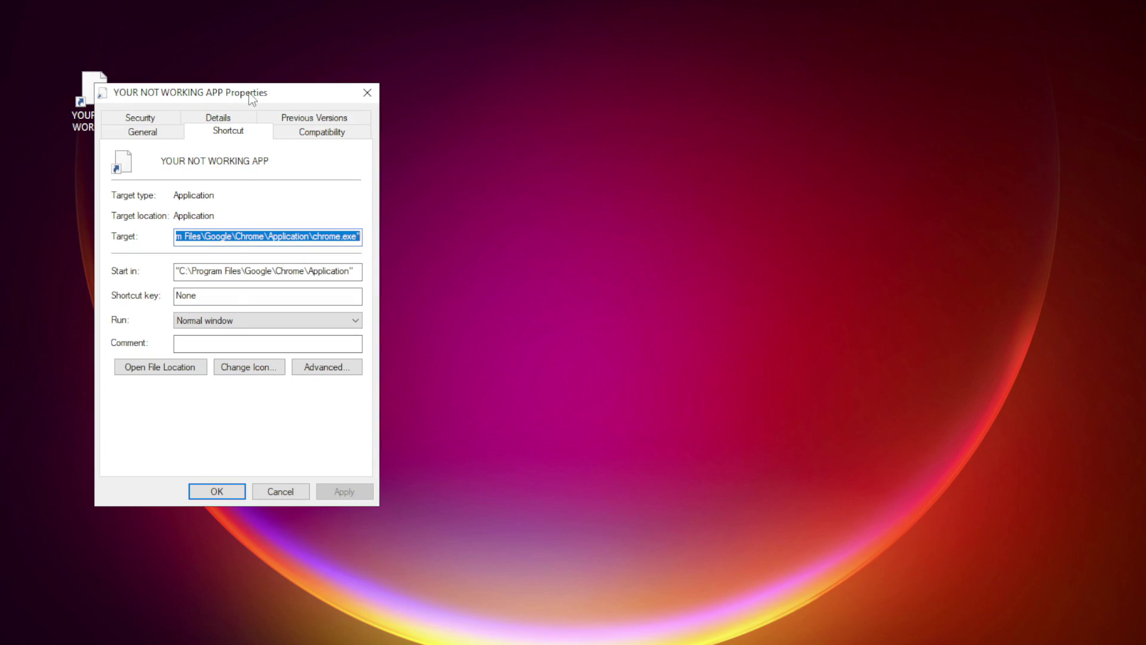
mouse_move(251, 94)
left_mouse_down()
mouse_move(533, 85)
mouse_move(579, 127)
left_mouse_up()
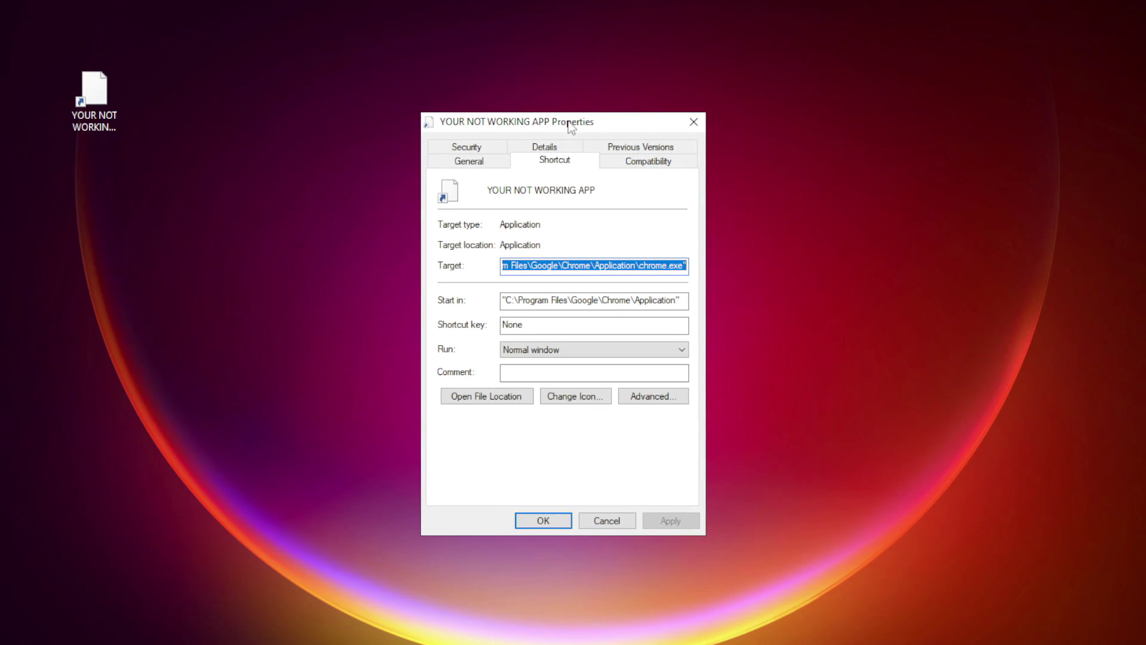
left_click(674, 170)
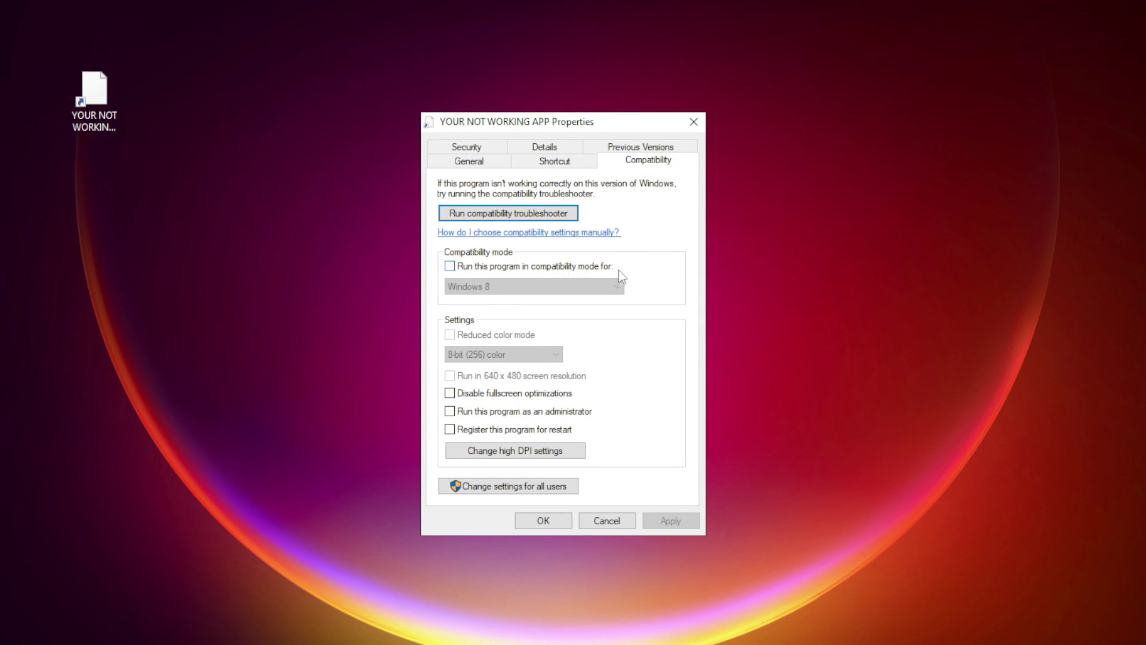
Step: Set the shortcut to Windows 8 compatibility mode and run as administrator, then apply and close
left_click(466, 267)
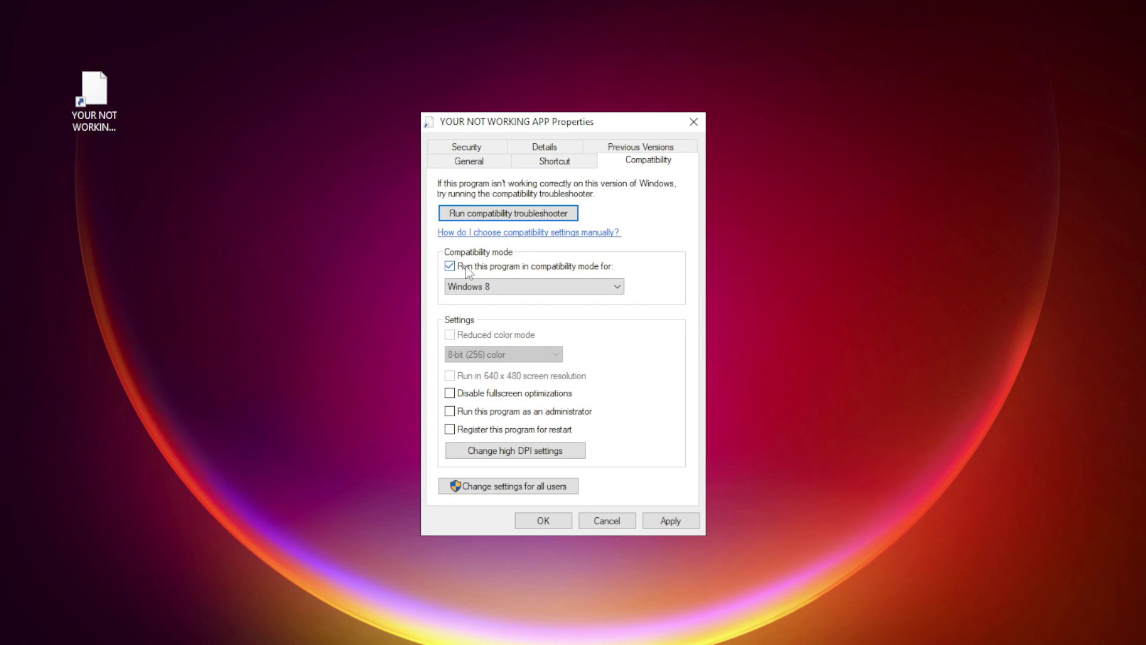
left_click(510, 287)
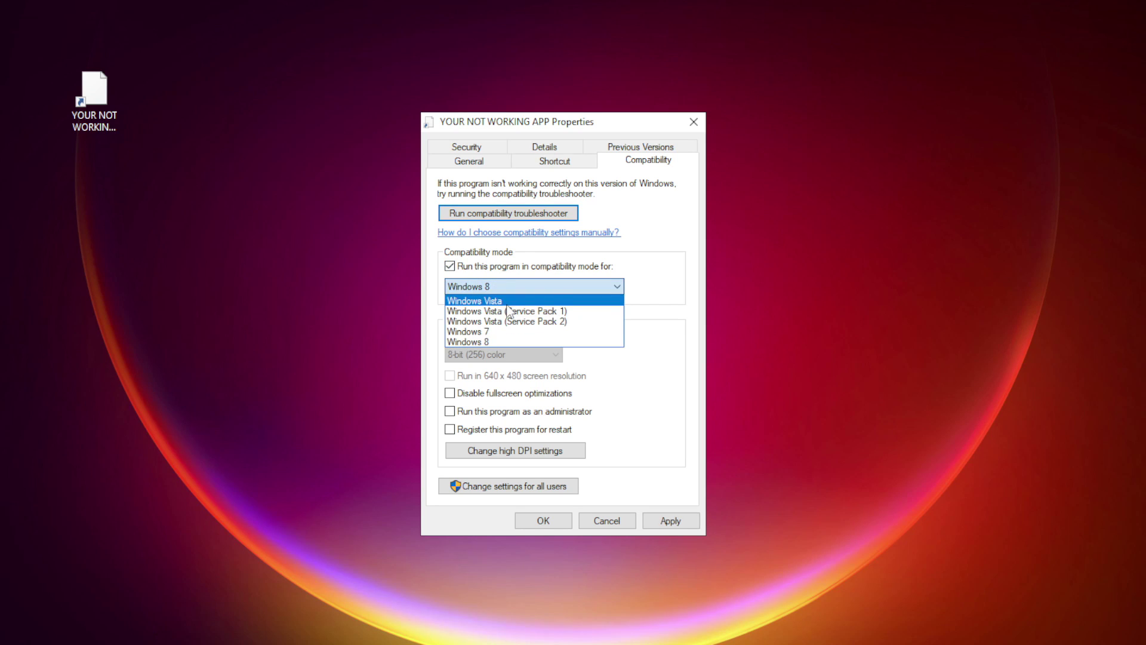
left_click(501, 340)
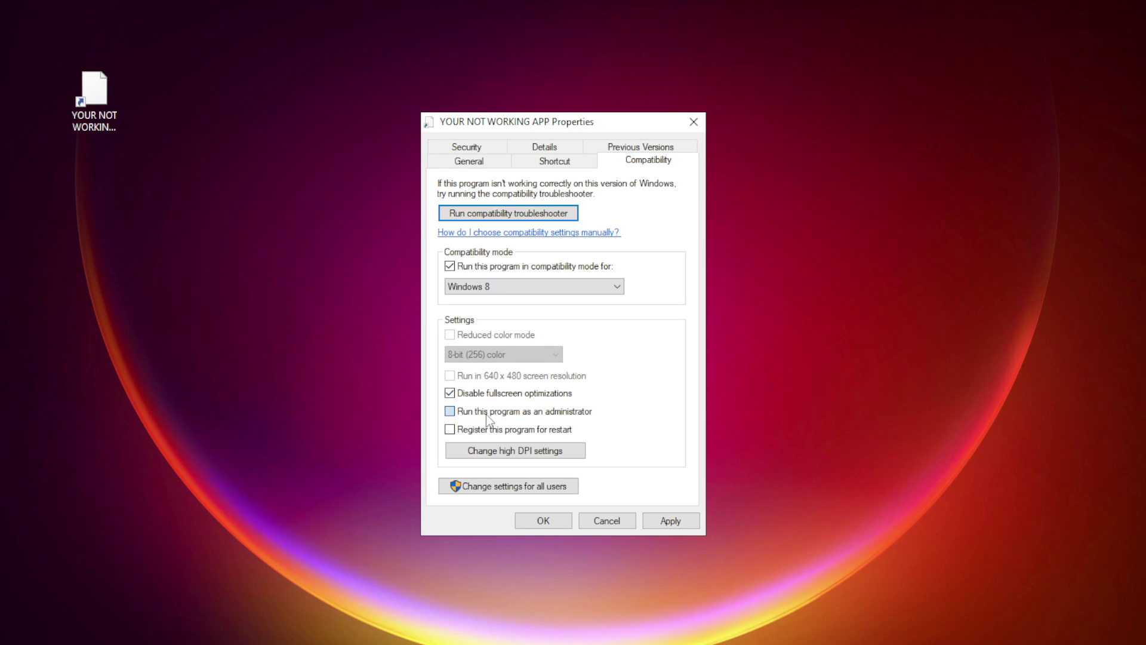
left_click(465, 412)
left_click(679, 524)
left_click(544, 521)
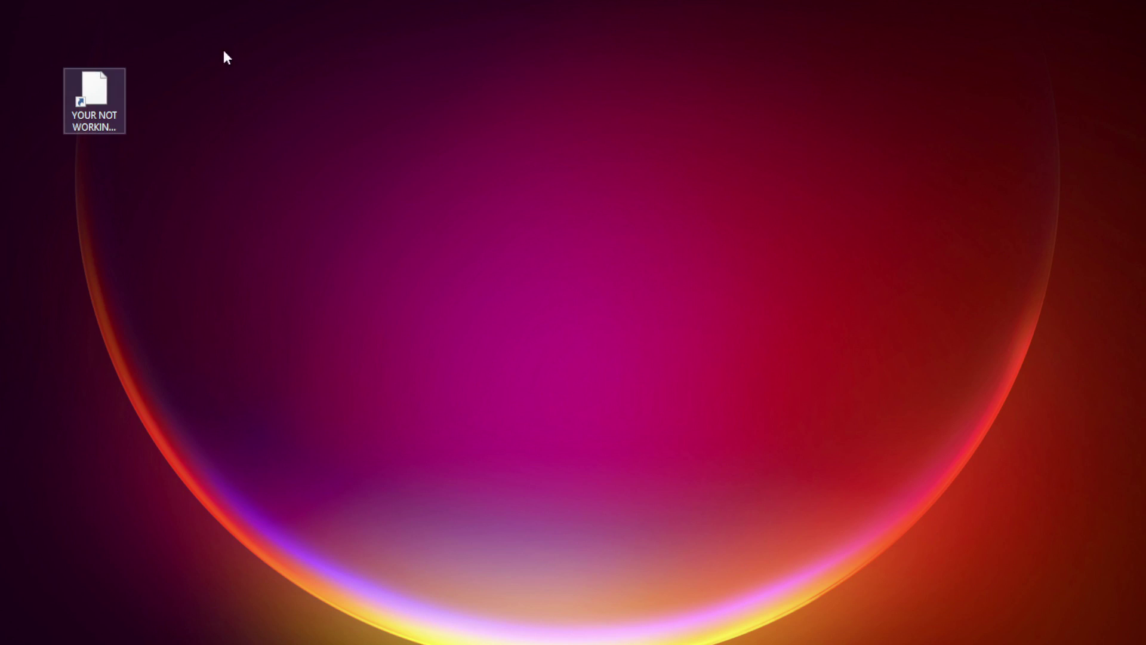
Step: Launch the app to test the fix, then bring up Task Manager from the Win+X menu
double_click(88, 102)
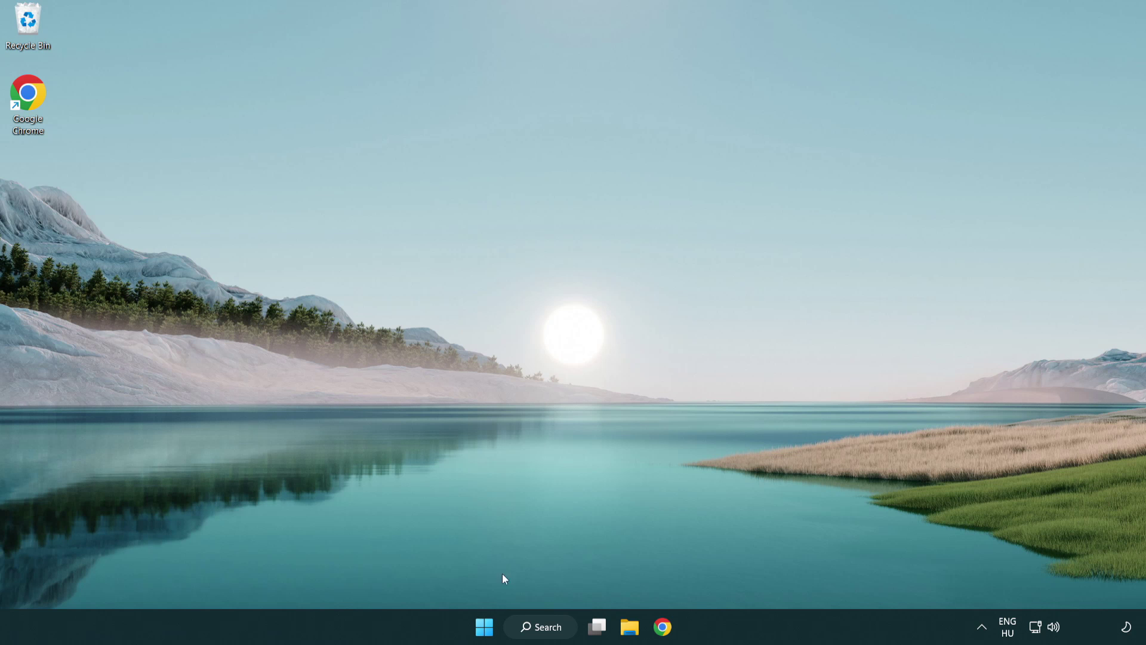
right_click(485, 632)
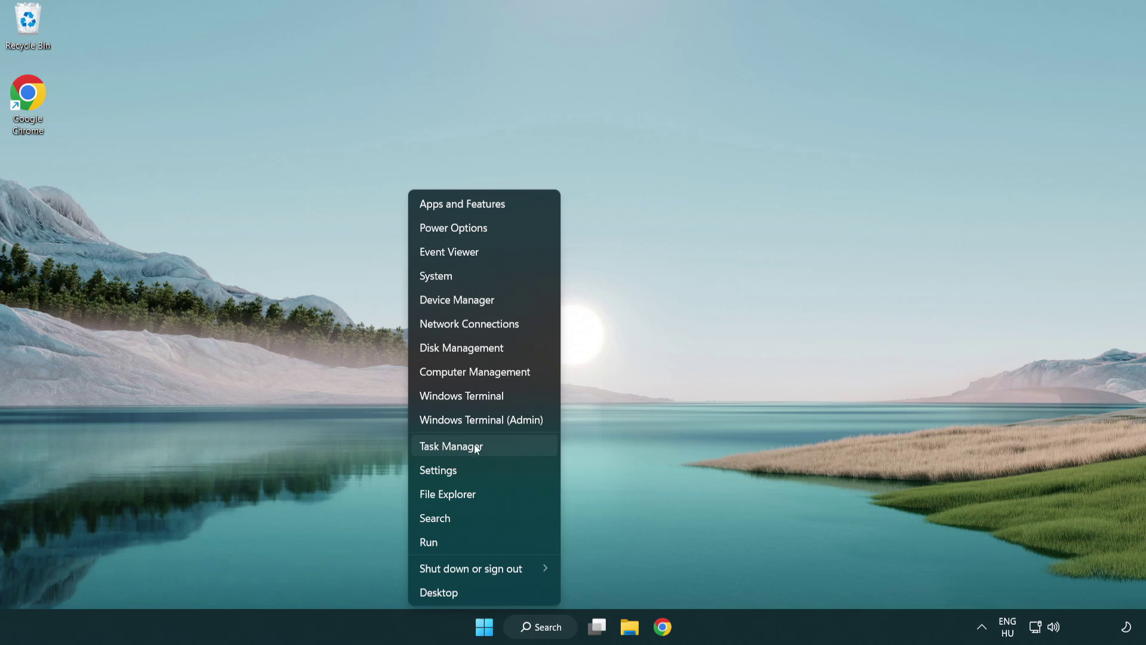
left_click(508, 452)
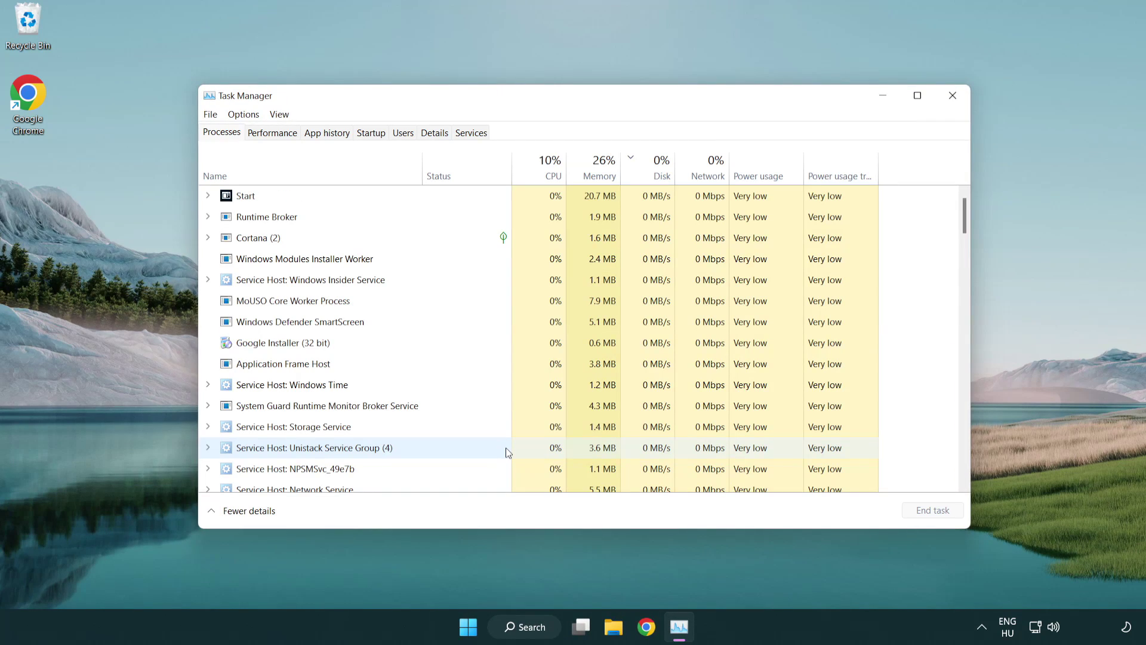
Step: Disable Terminal, Phone Link, Cortana and Windows Security notifications at startup, then close Task Manager
left_click(373, 135)
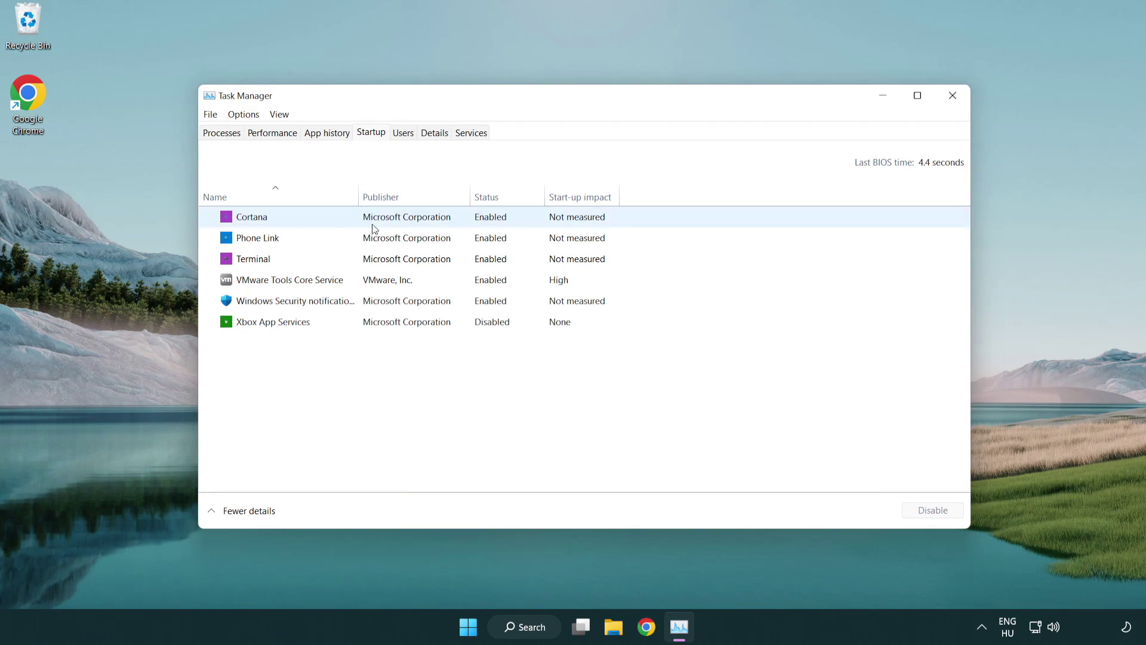
left_click(374, 258)
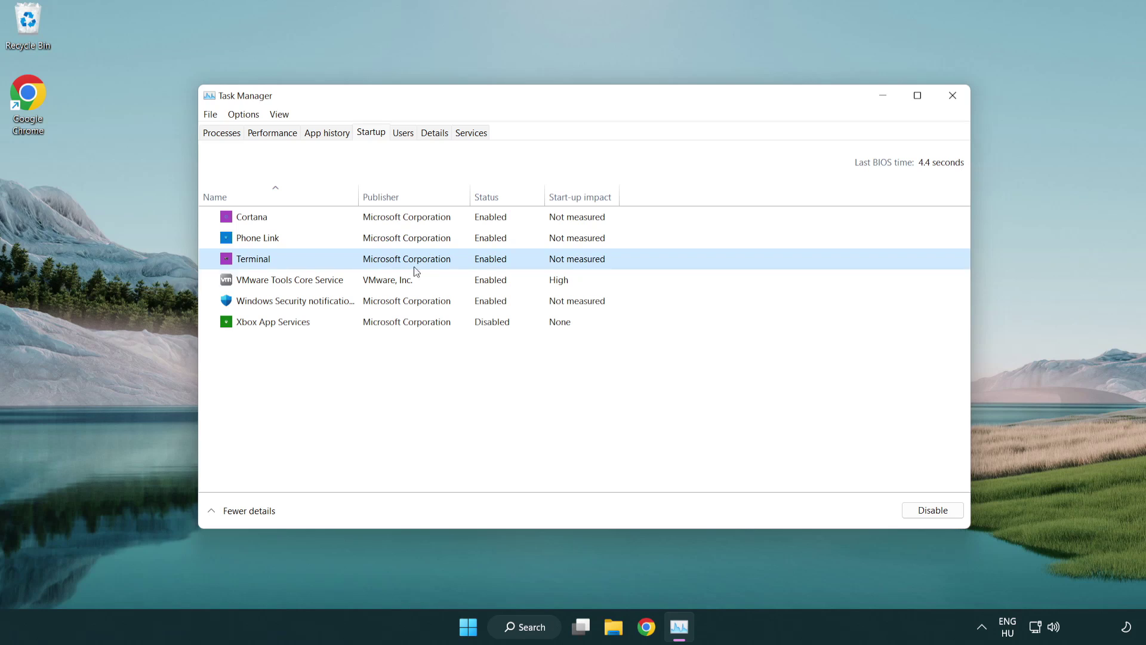
left_click(914, 509)
left_click(480, 240)
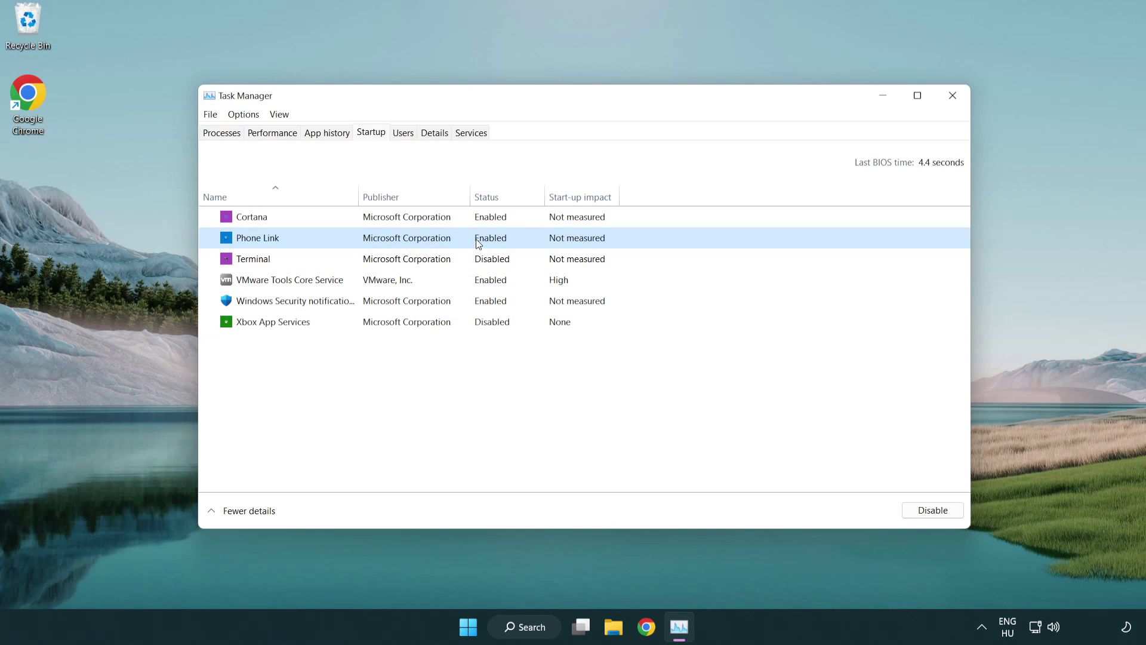
left_click(921, 508)
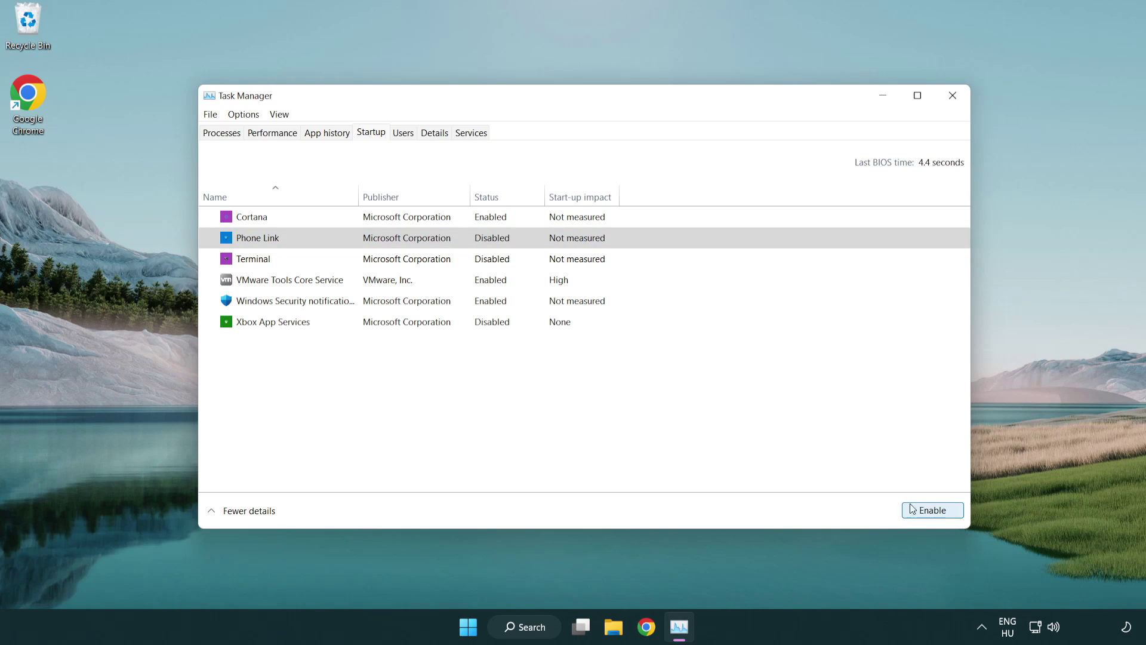
left_click(409, 224)
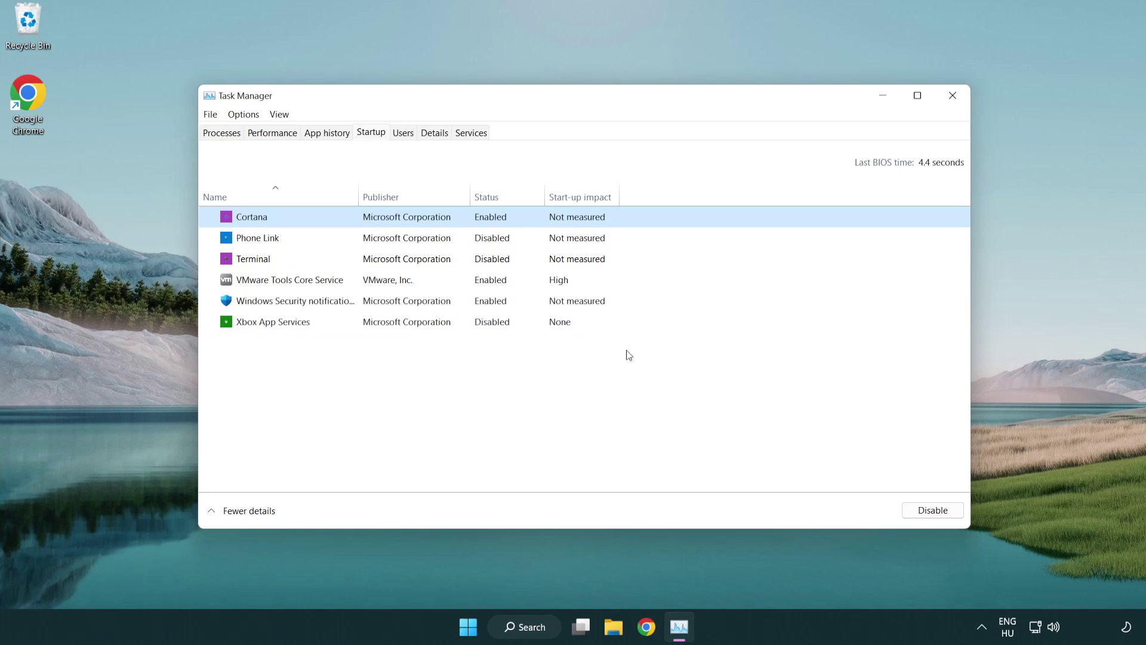
left_click(926, 509)
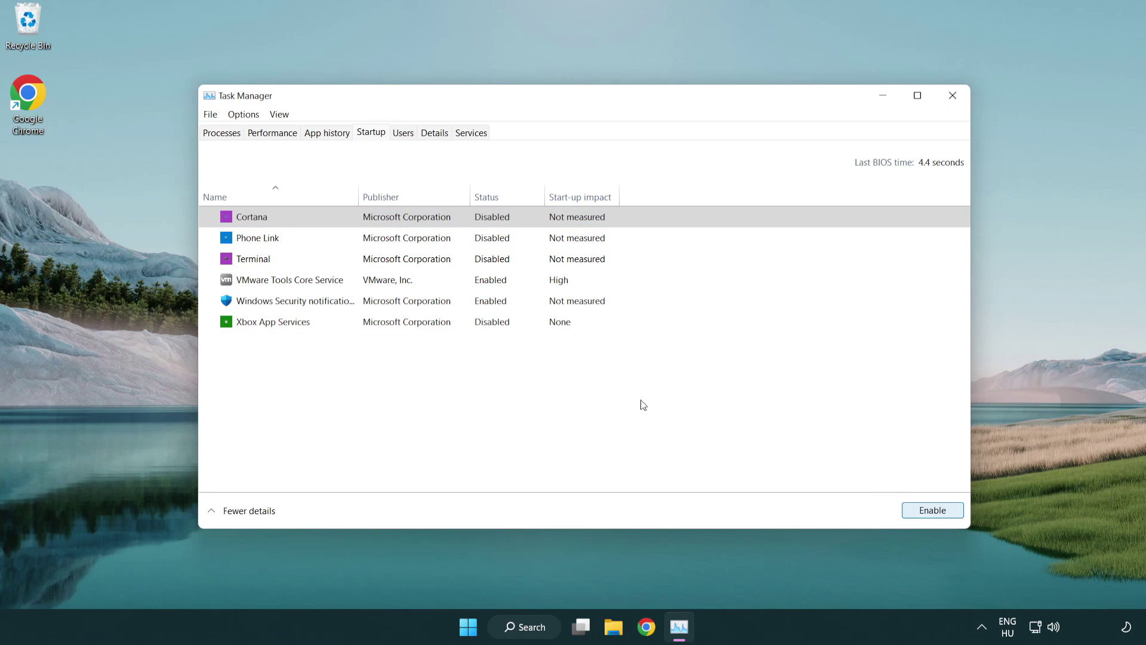
left_click(543, 304)
left_click(925, 511)
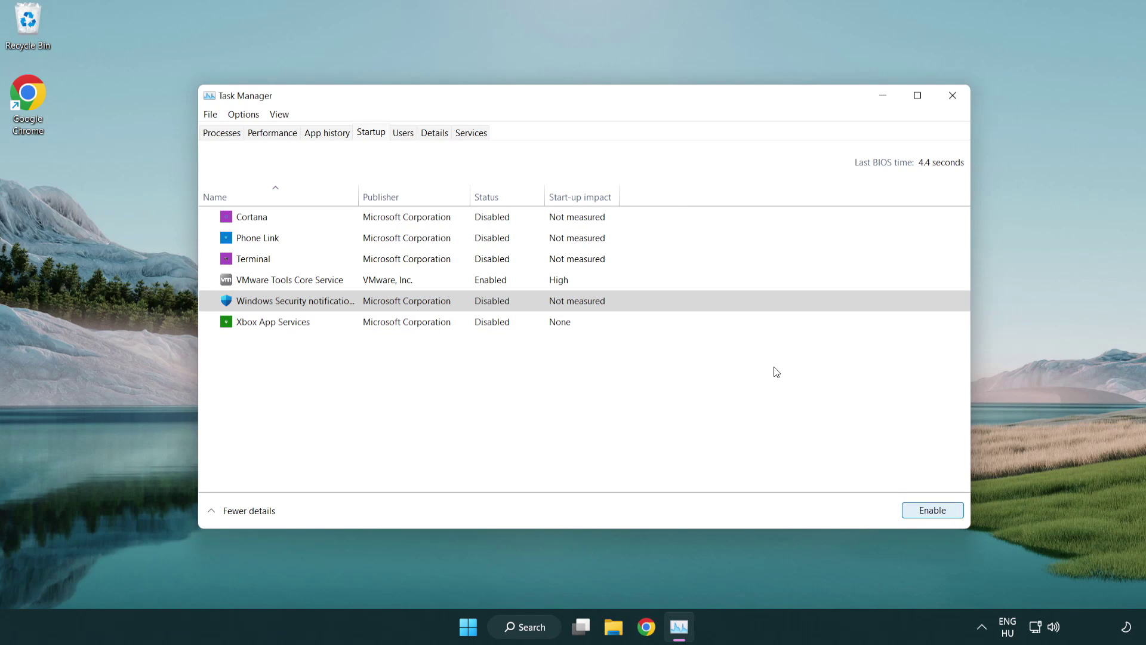
left_click(955, 101)
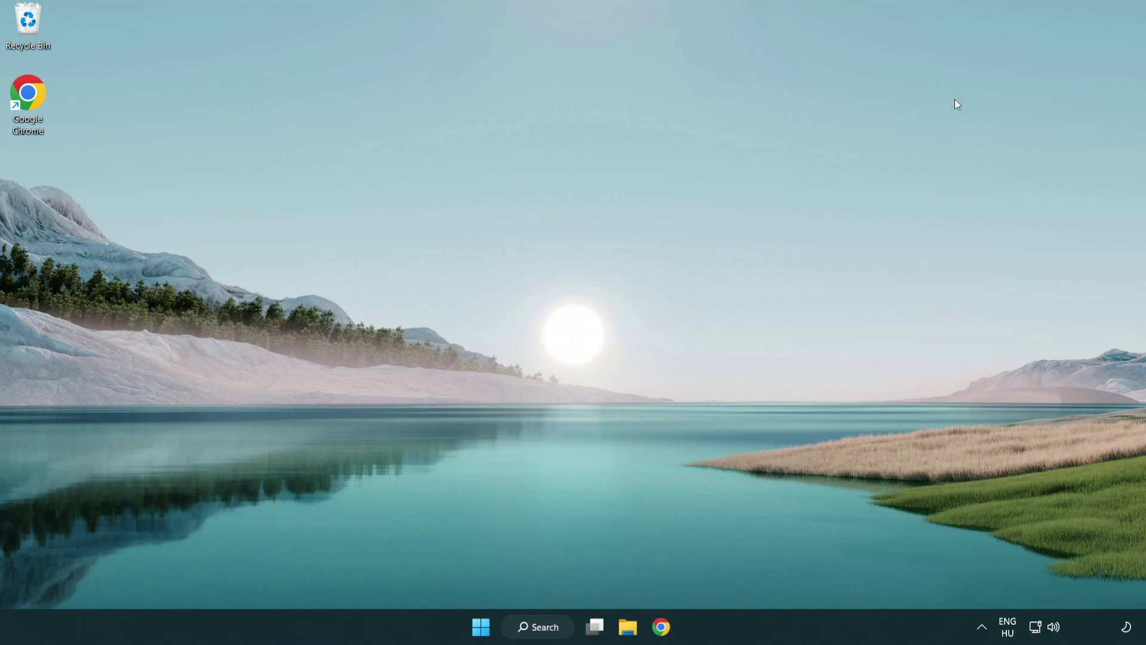
Step: Launch Command Prompt as administrator via search and run sfc /scannow
left_click(534, 627)
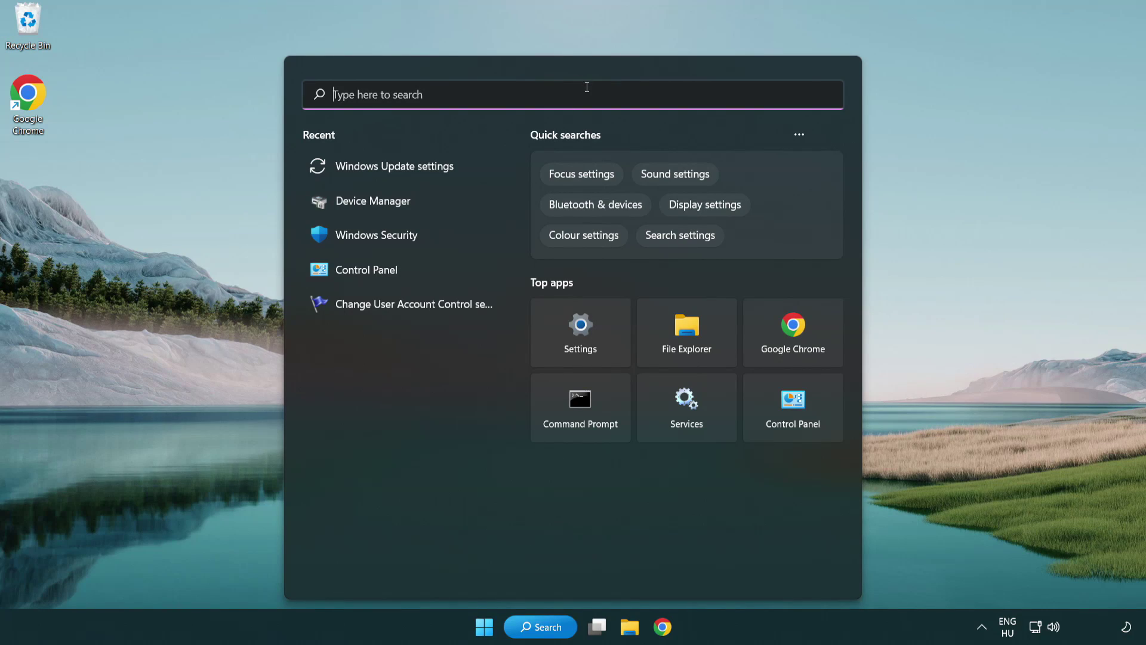
type("cmd")
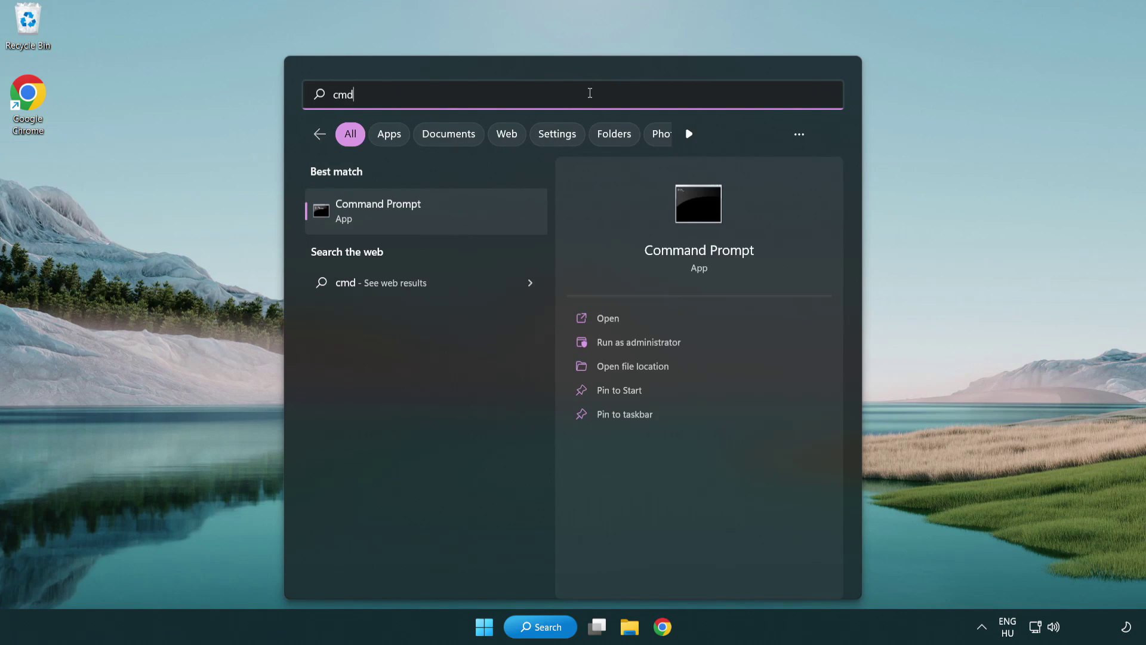
right_click(440, 218)
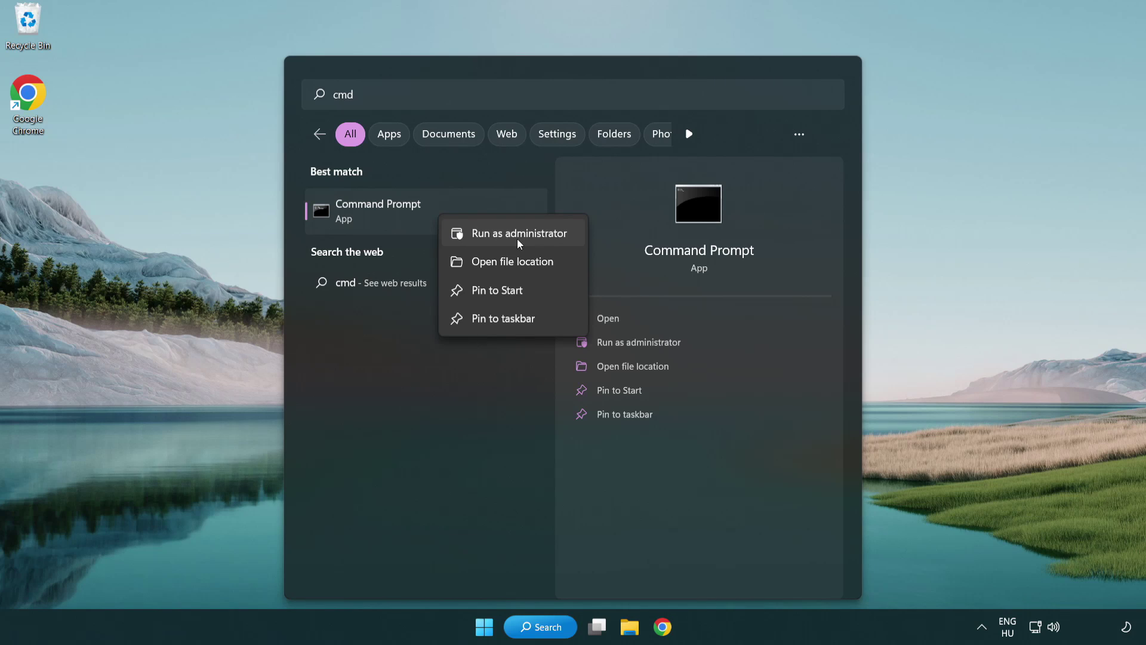
left_click(518, 240)
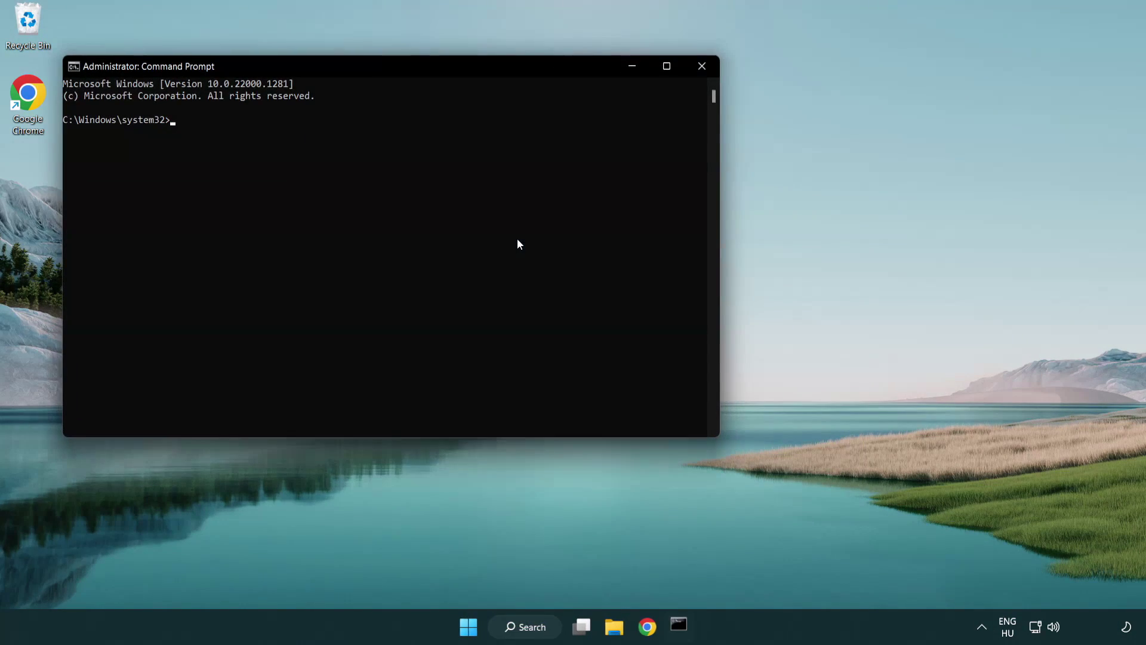
left_click_drag(408, 71, 577, 123)
type("sfc /s")
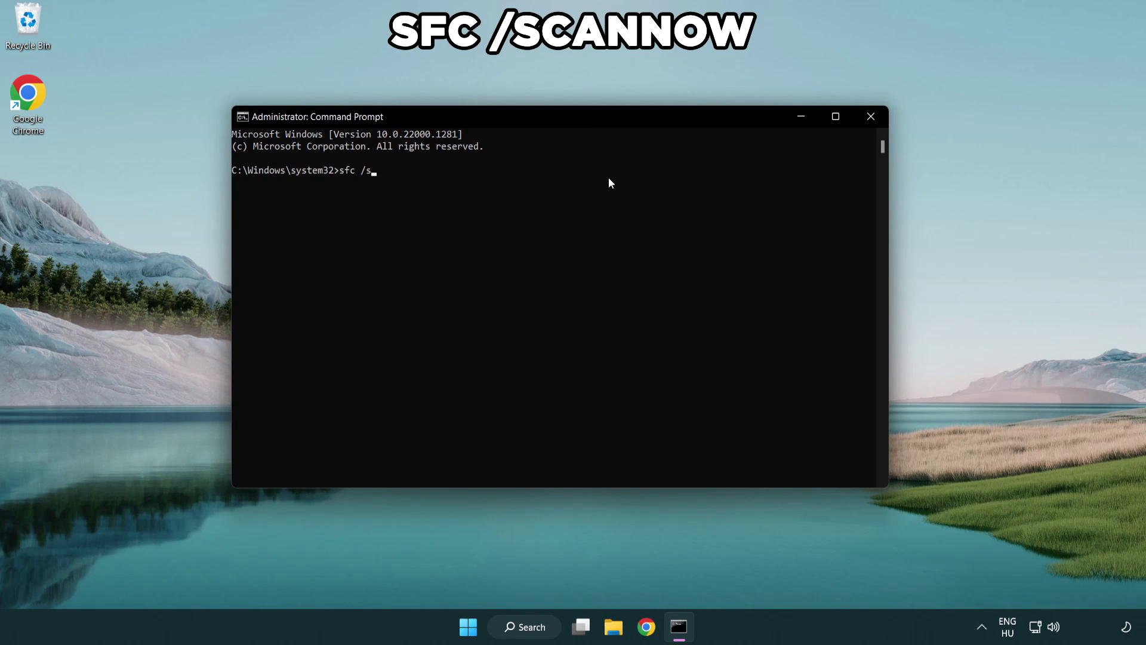
type("cannow")
key("Return")
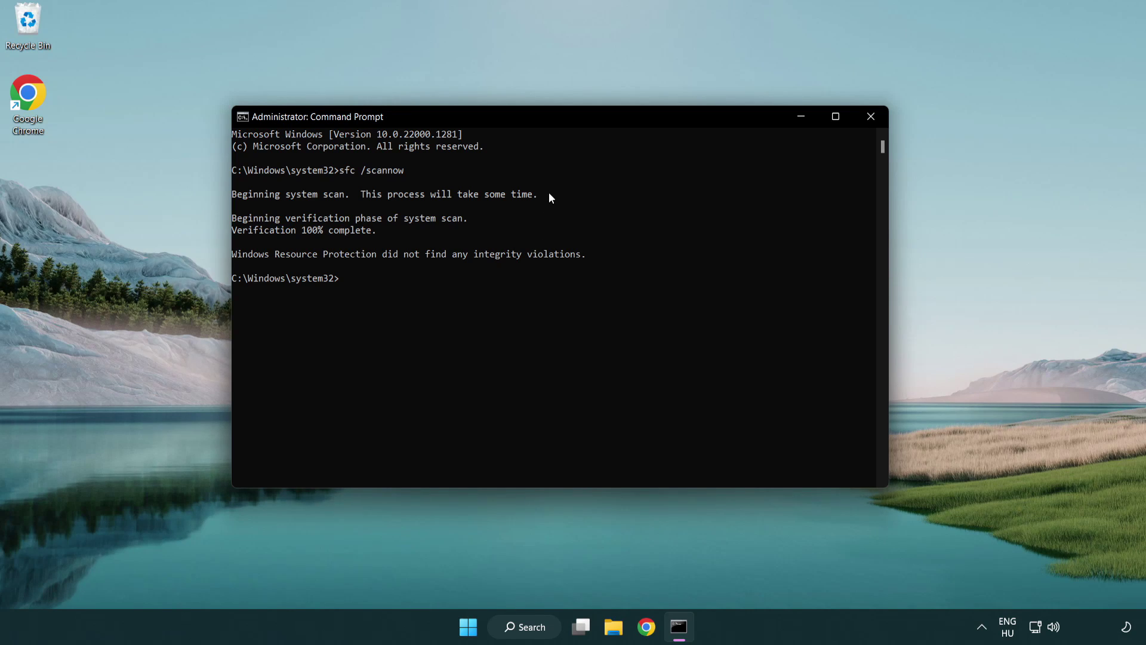
Step: Close Command Prompt and dismiss the Start menu, leaving the desktop clear
left_click(875, 120)
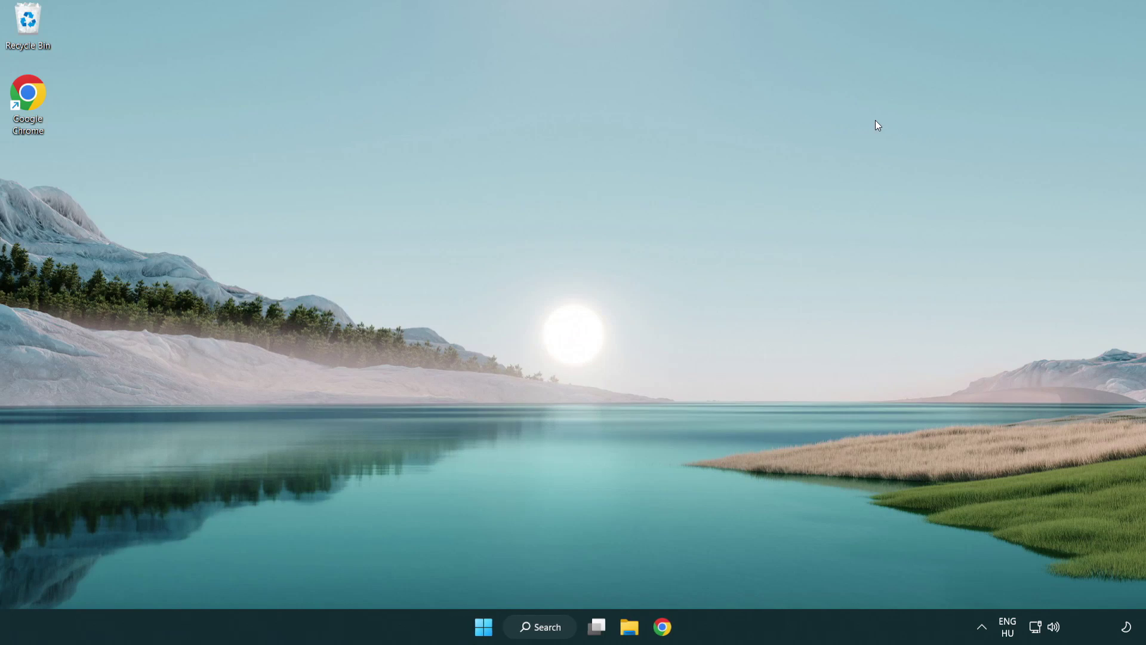
key("super")
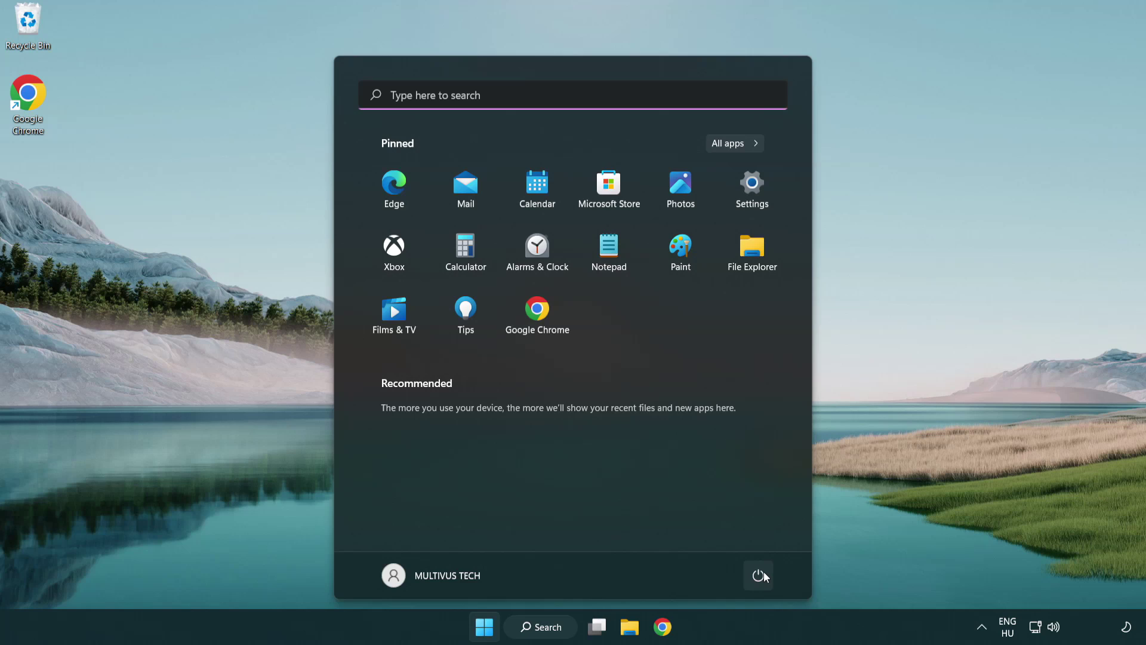
left_click(758, 575)
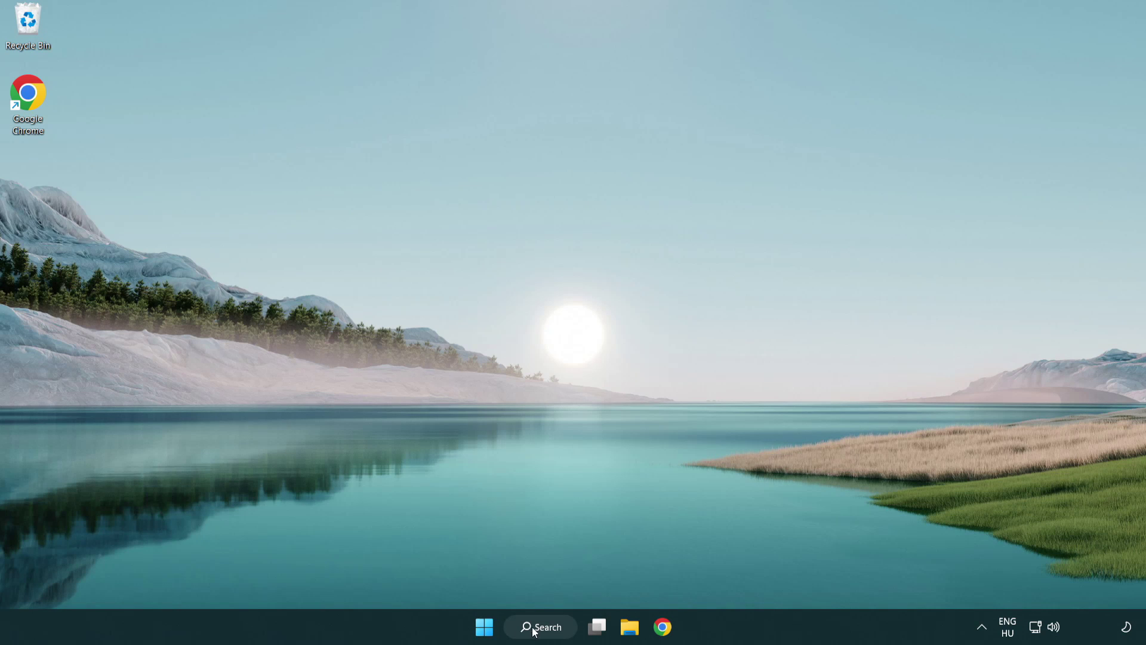
Step: Search 'security' and launch the Windows Security app
left_click(544, 632)
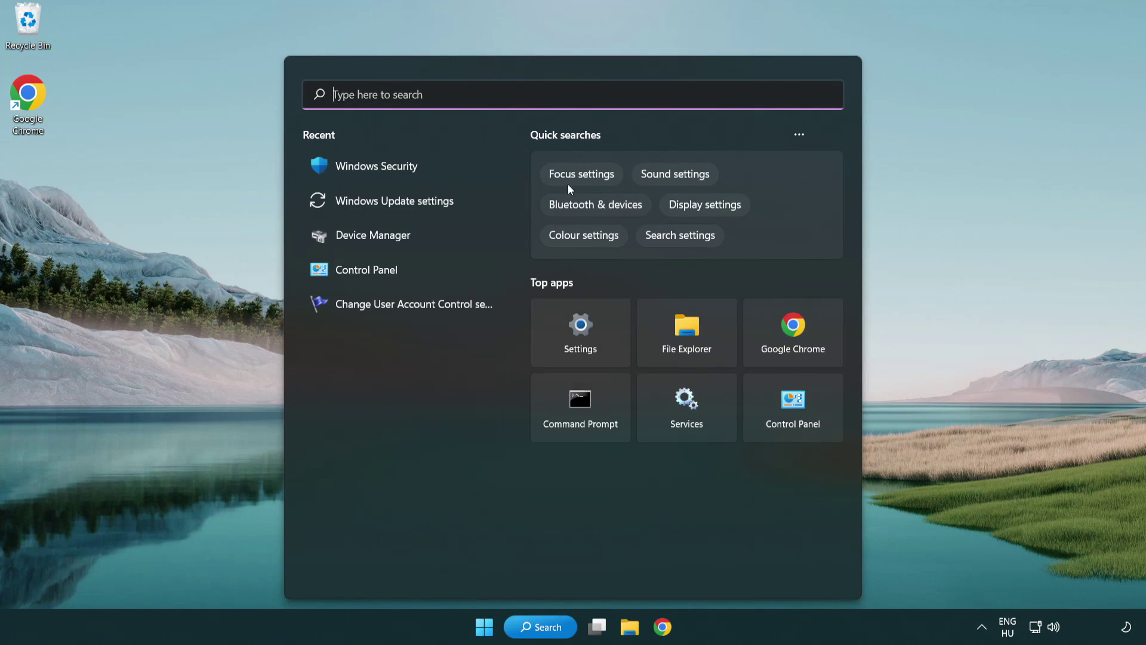
type("sec")
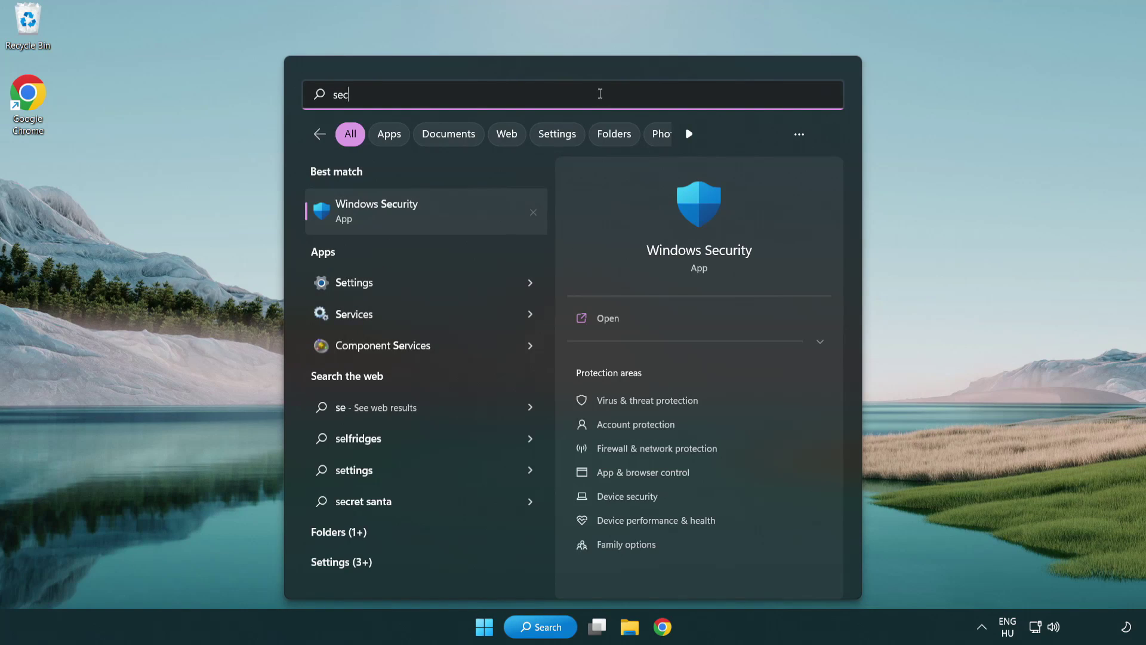
type("uri")
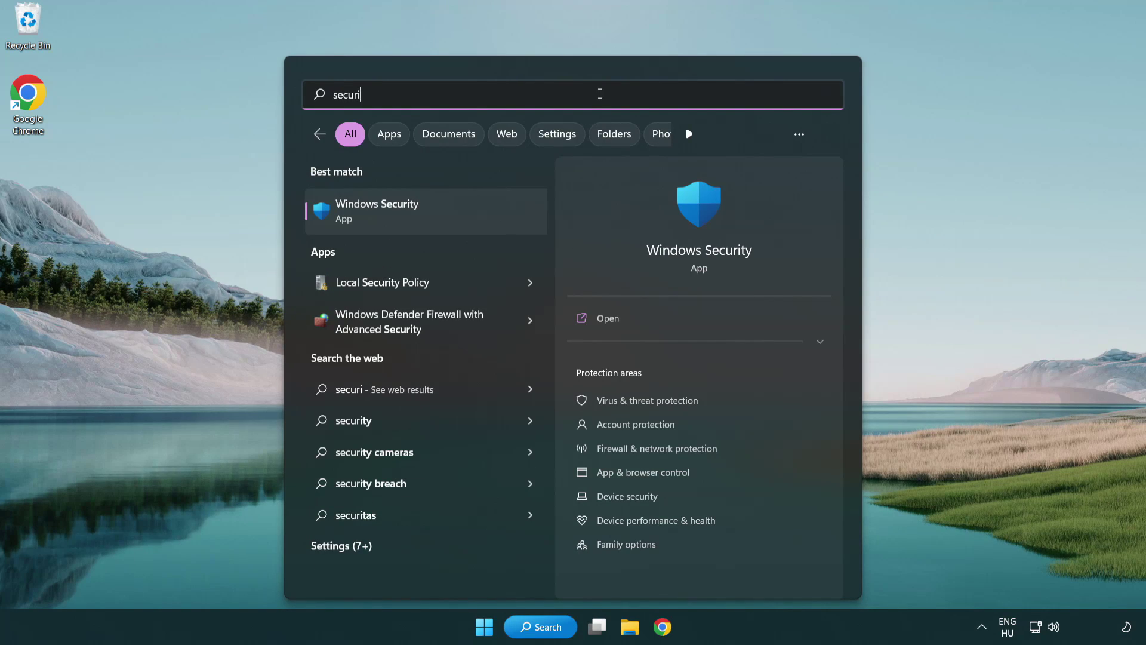
type("ty")
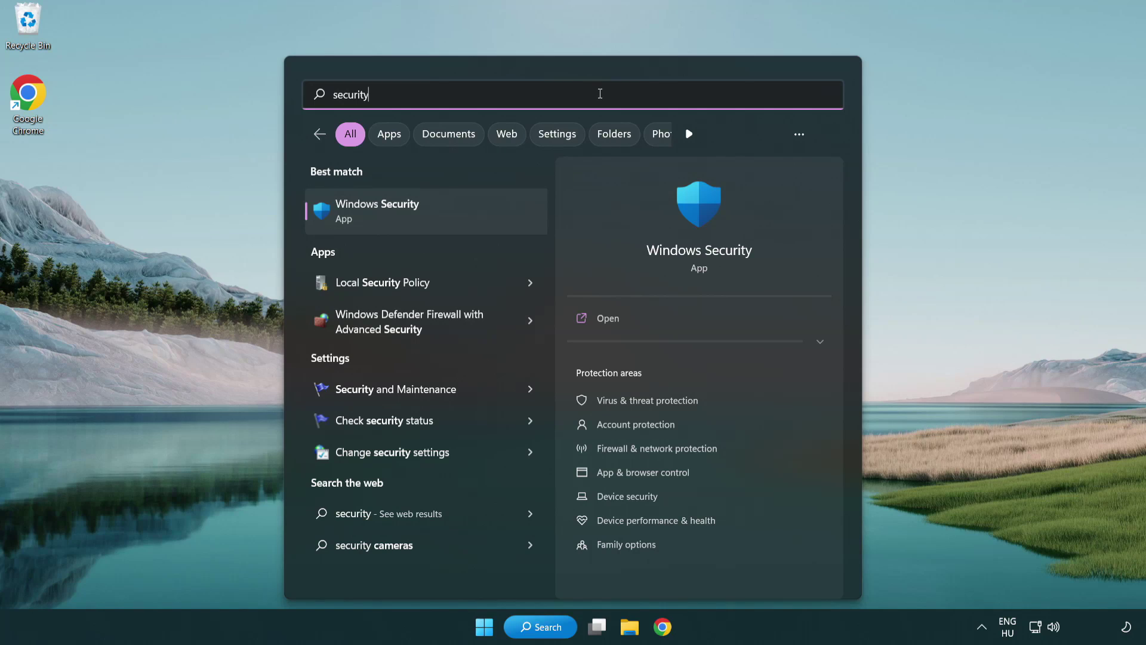
left_click(468, 217)
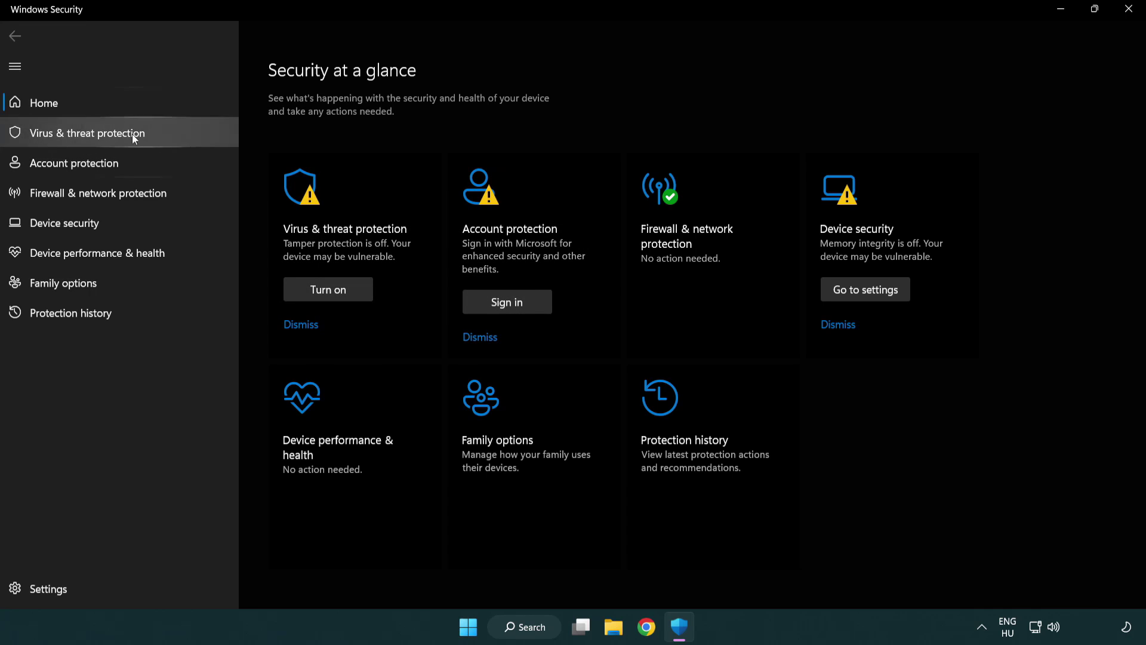
Step: Go to Virus & threat protection Manage settings and scroll to Exclusions
left_click(173, 132)
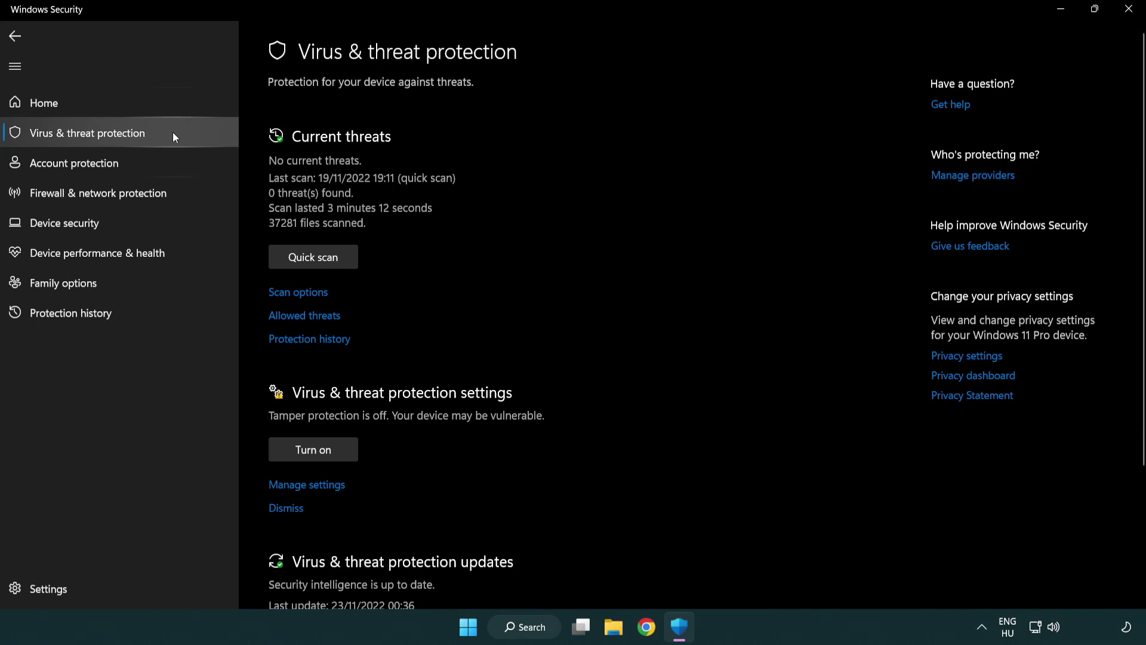
scroll(330, 244, "down", 3)
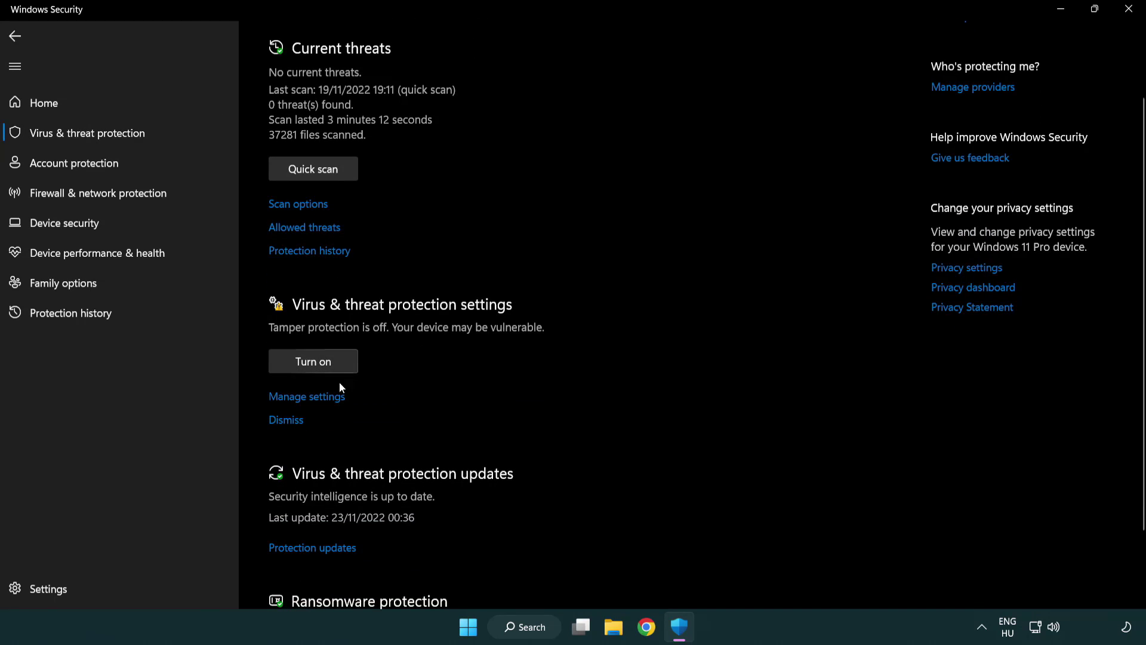
left_click(304, 397)
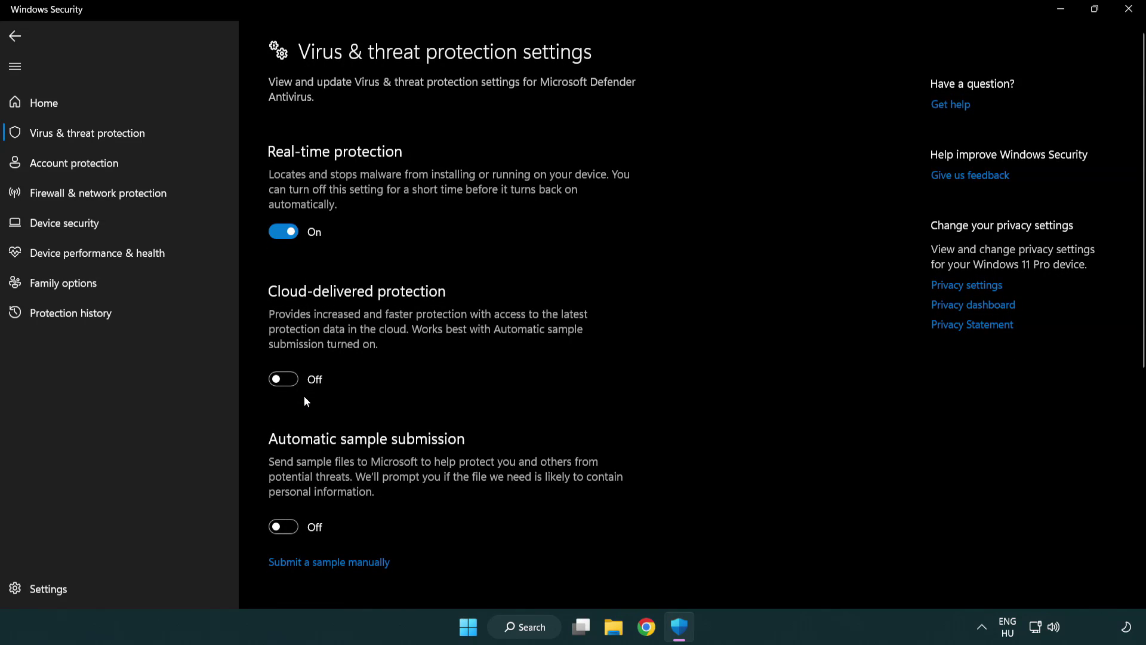
scroll(306, 401, "down", 3)
scroll(305, 401, "down", 3)
scroll(306, 401, "down", 7)
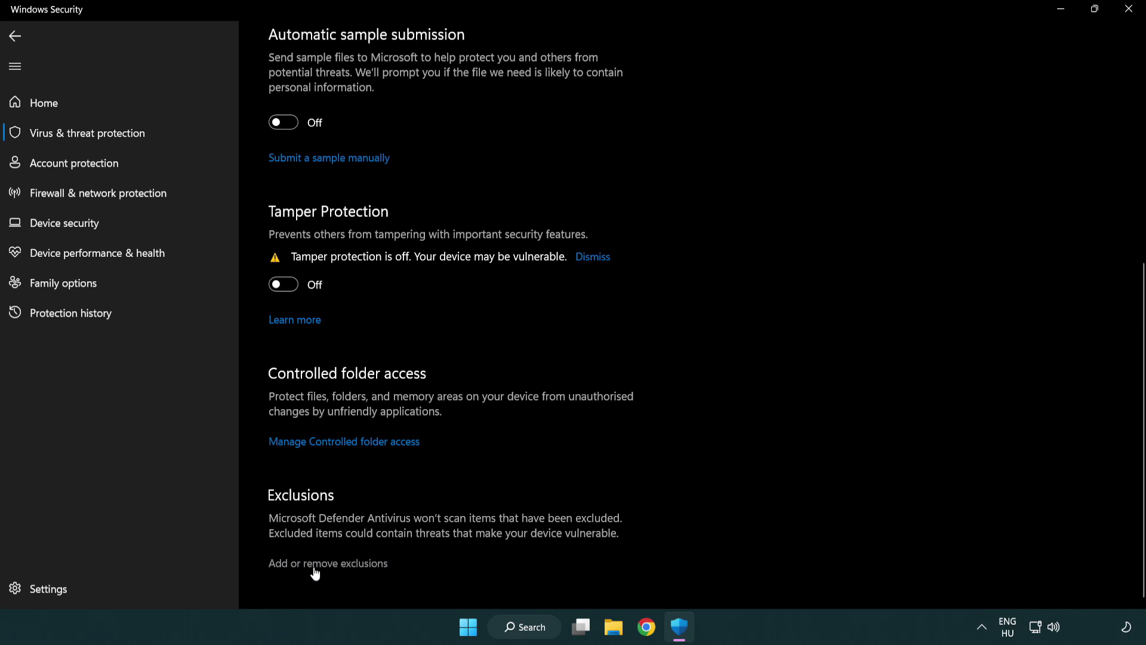
Step: Open Add or remove exclusions and start adding a File exclusion
left_click(332, 566)
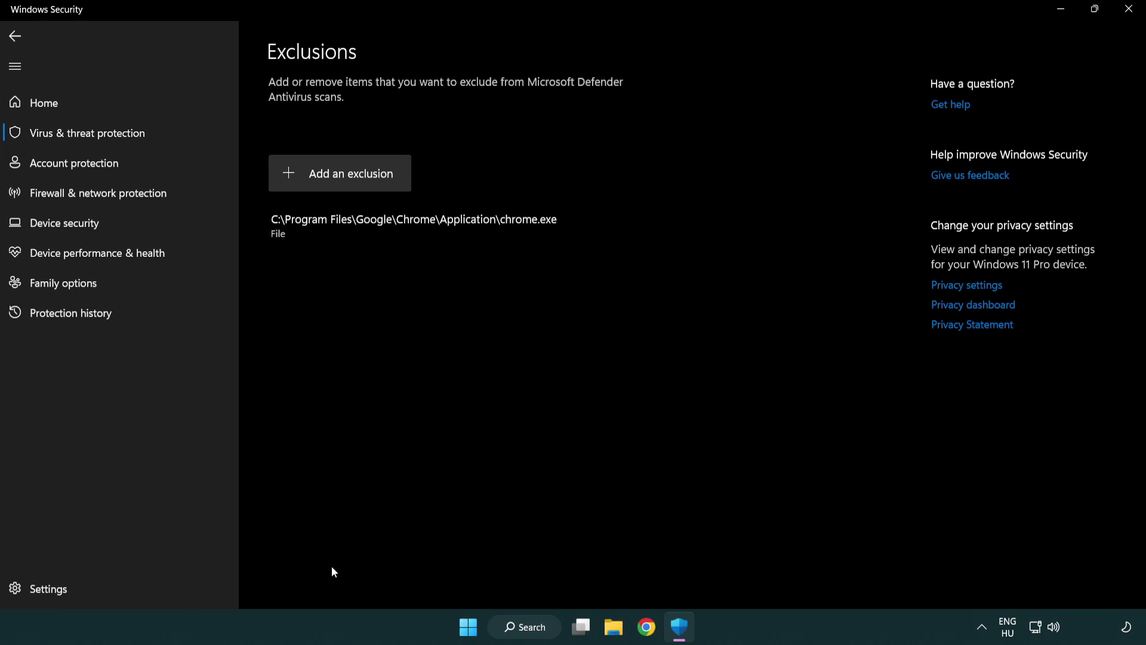
left_click(344, 177)
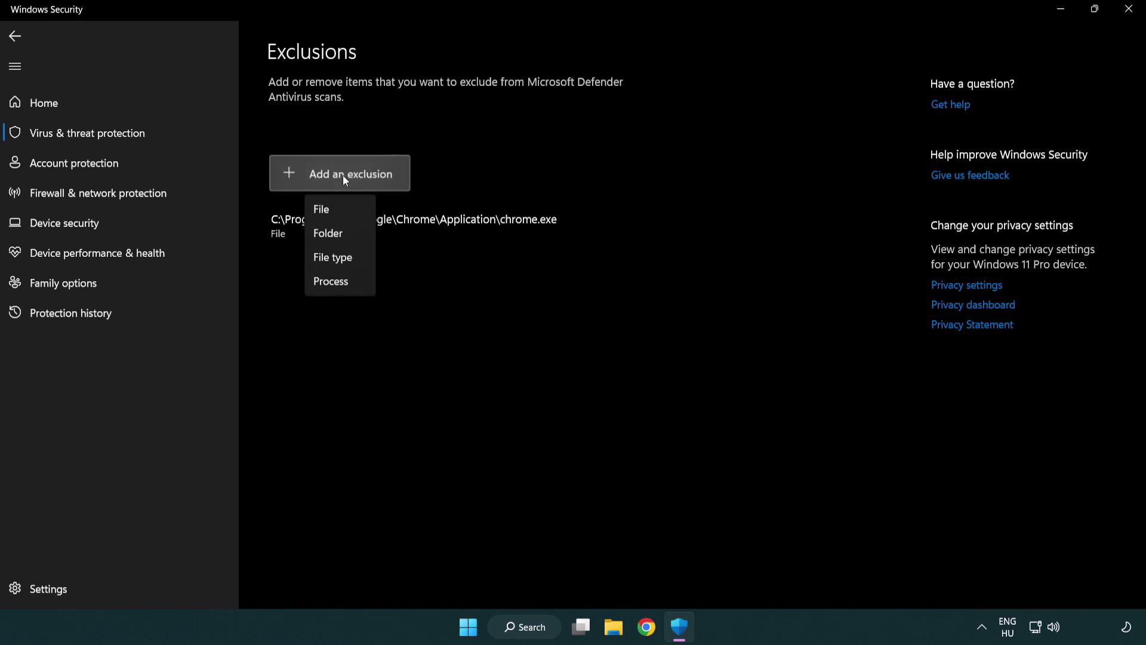
left_click(346, 216)
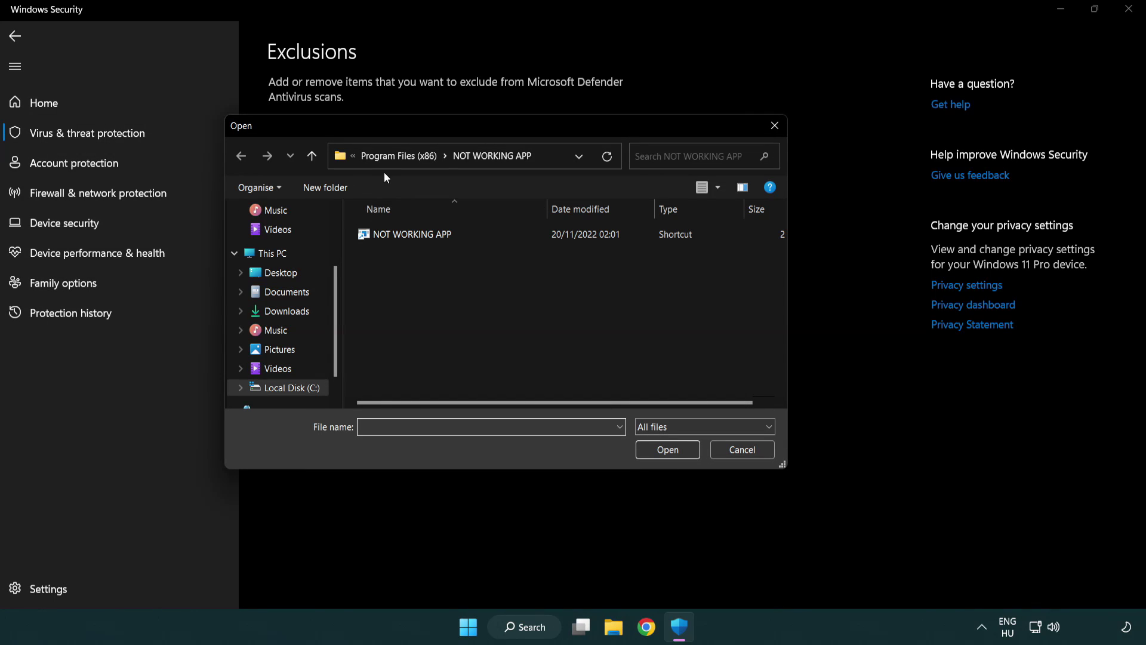
Step: Select the shortcut in C:\Program Files (x86)\NOT WORKING APP as the excluded file
left_click(388, 160)
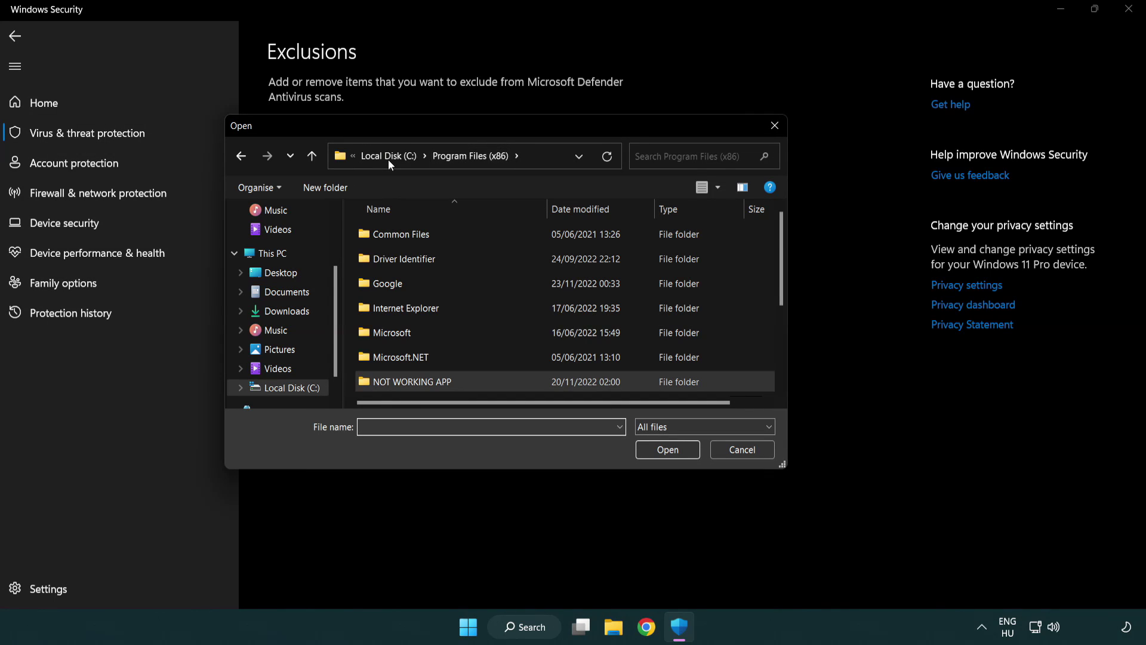
left_click(388, 156)
left_click(388, 158)
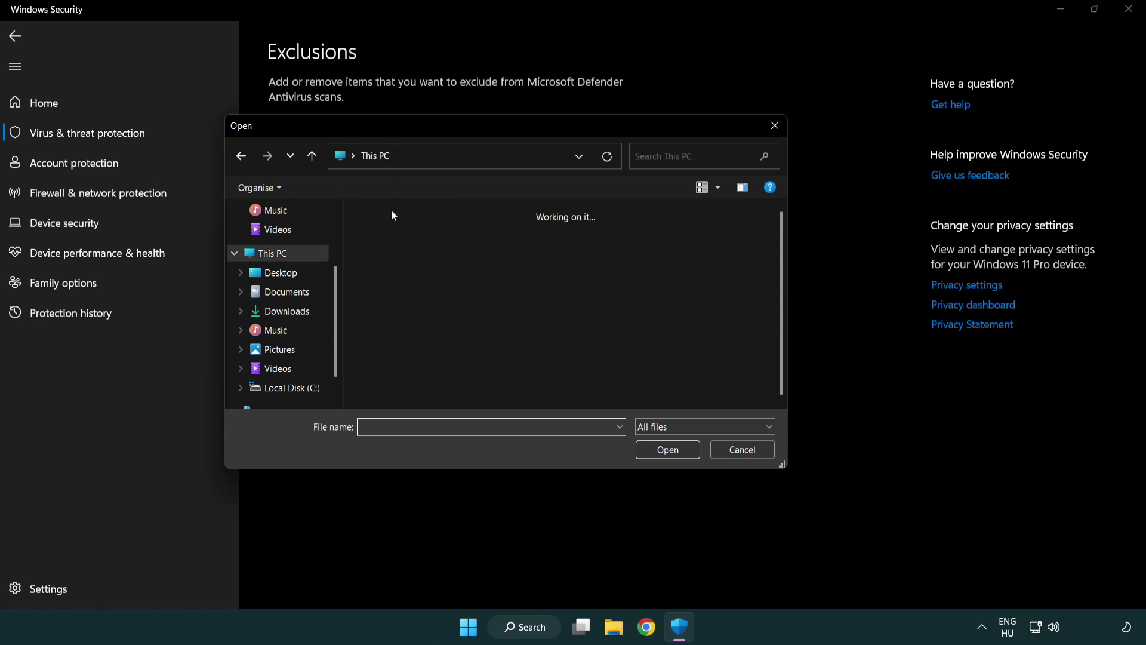
double_click(418, 396)
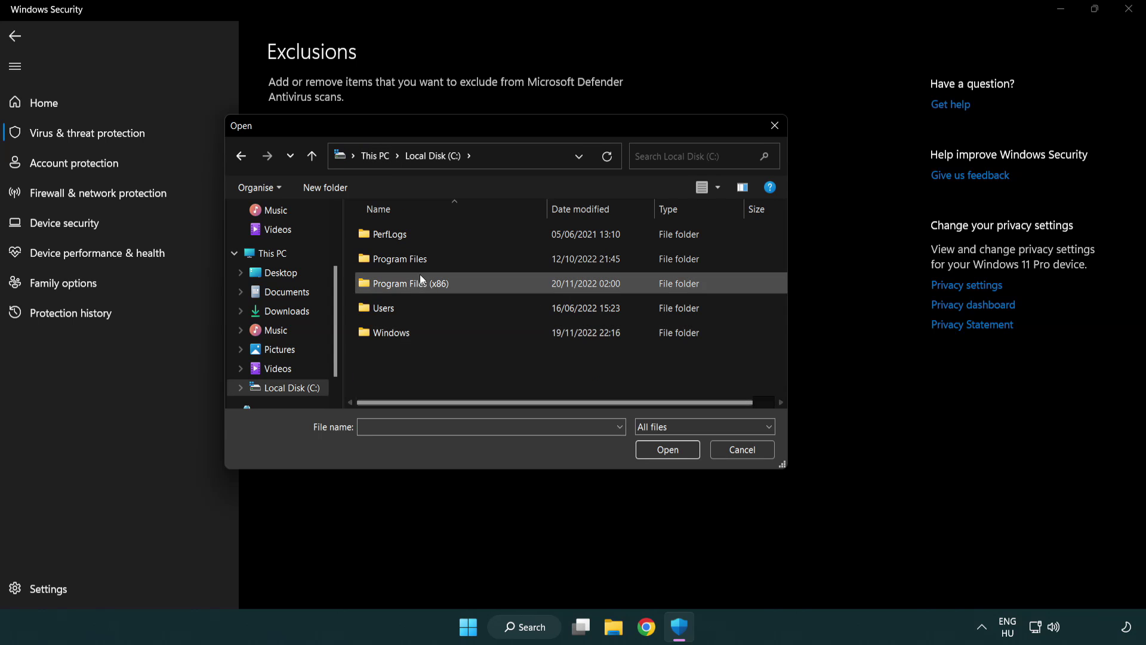
double_click(418, 281)
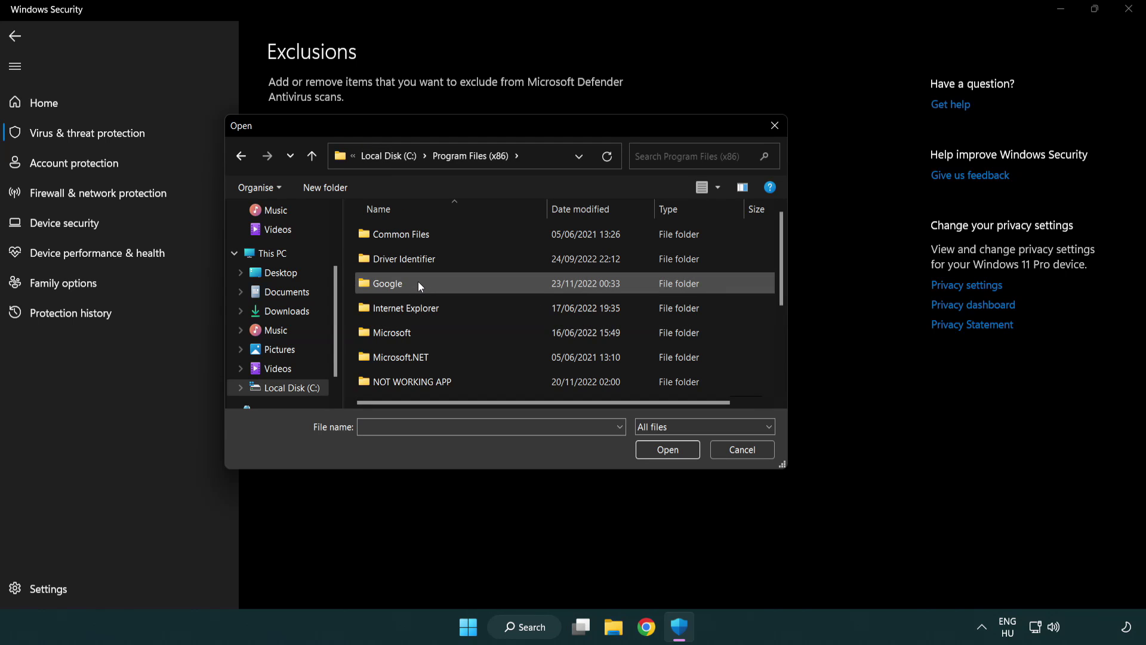
double_click(428, 383)
left_click(405, 233)
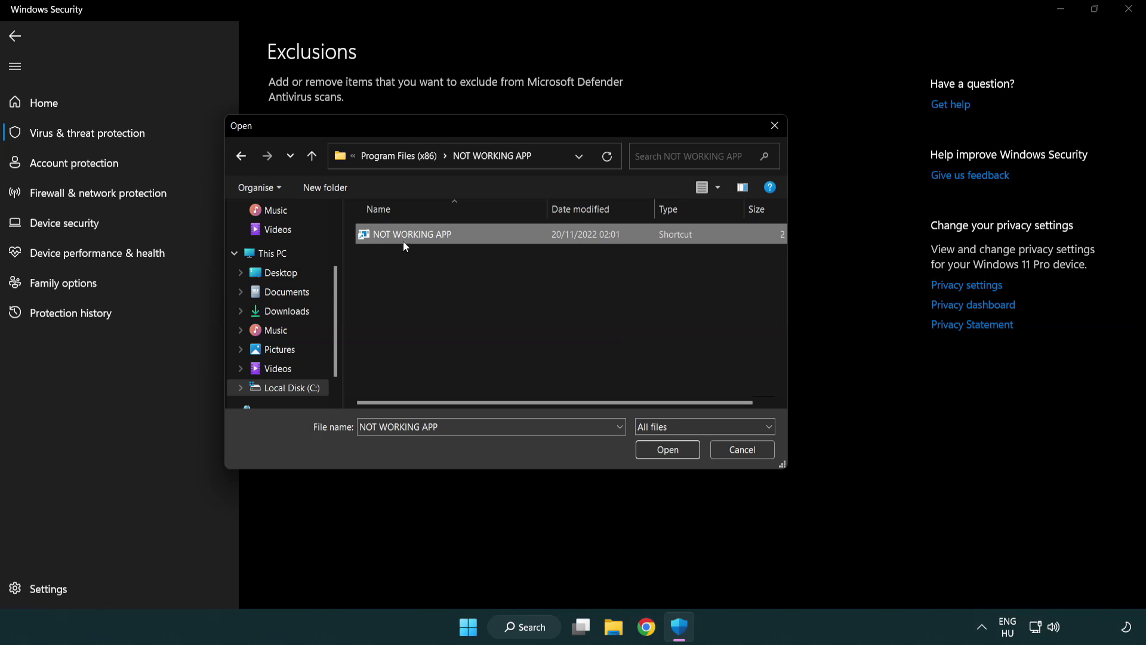
left_click(664, 453)
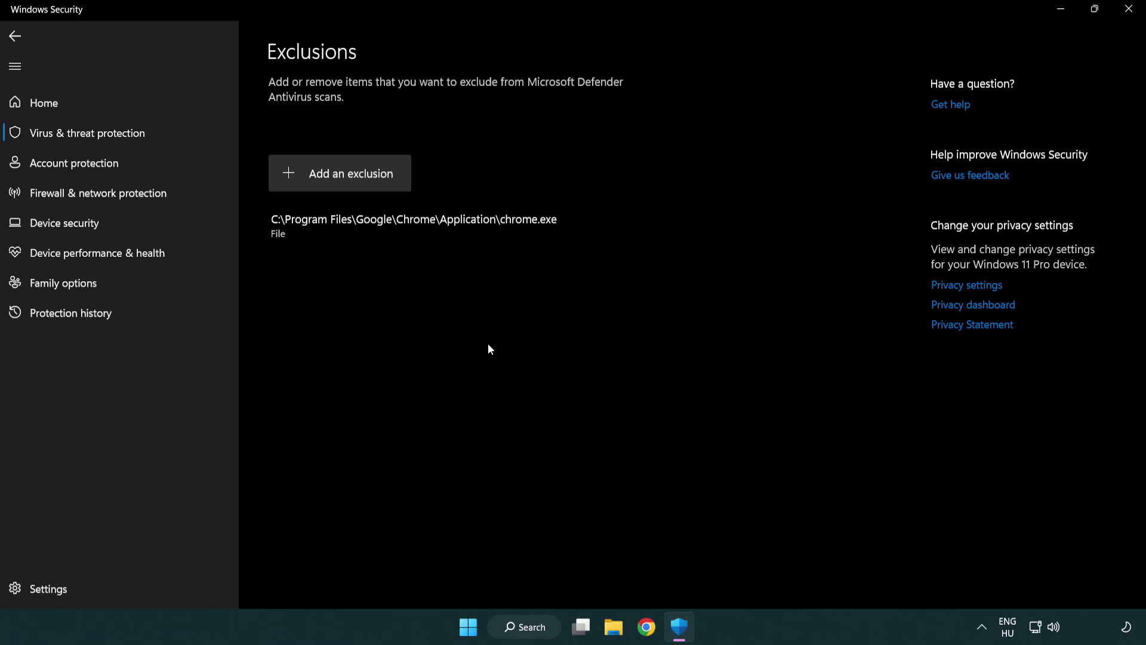
Step: Close Windows Security and show the Start menu's power options
left_click(1129, 9)
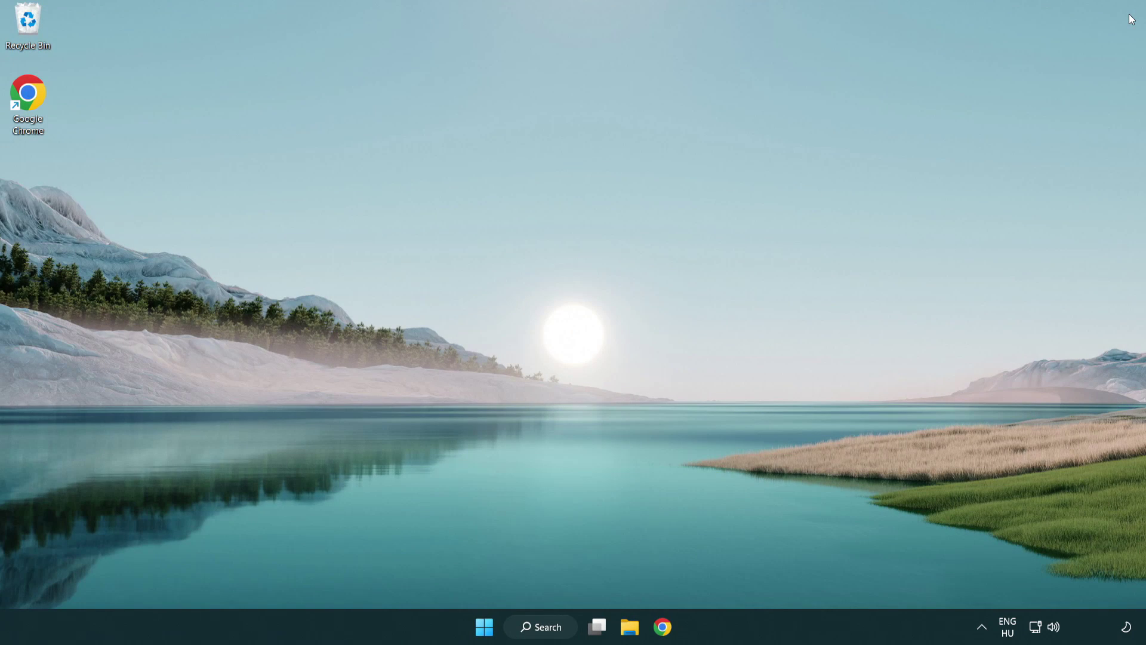
left_click(484, 626)
left_click(758, 575)
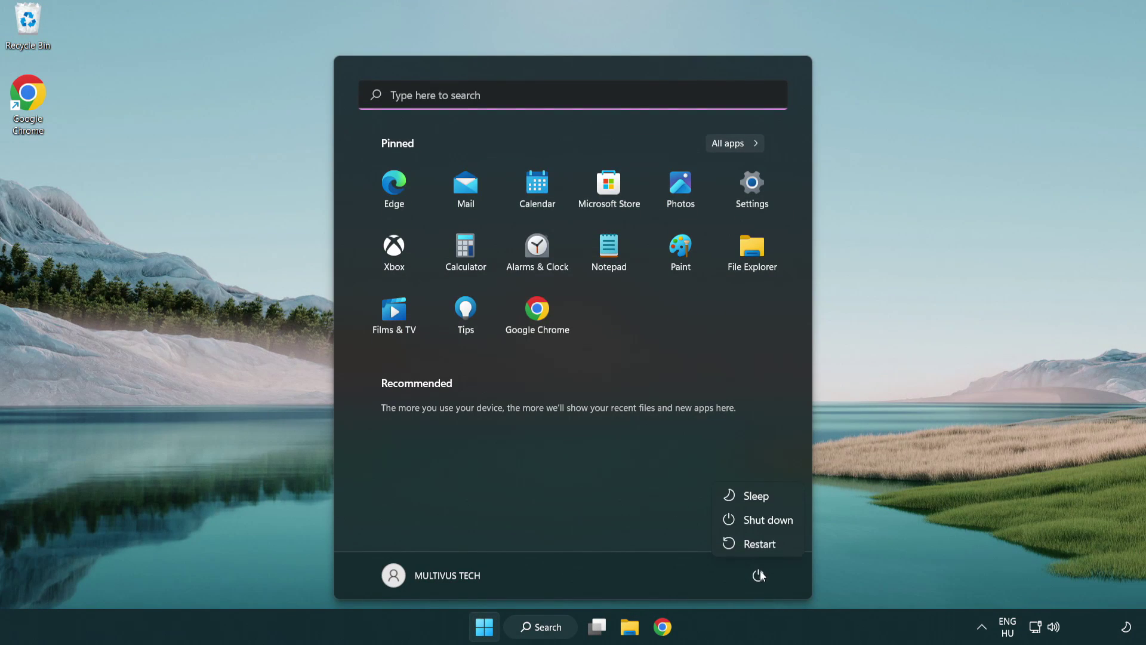